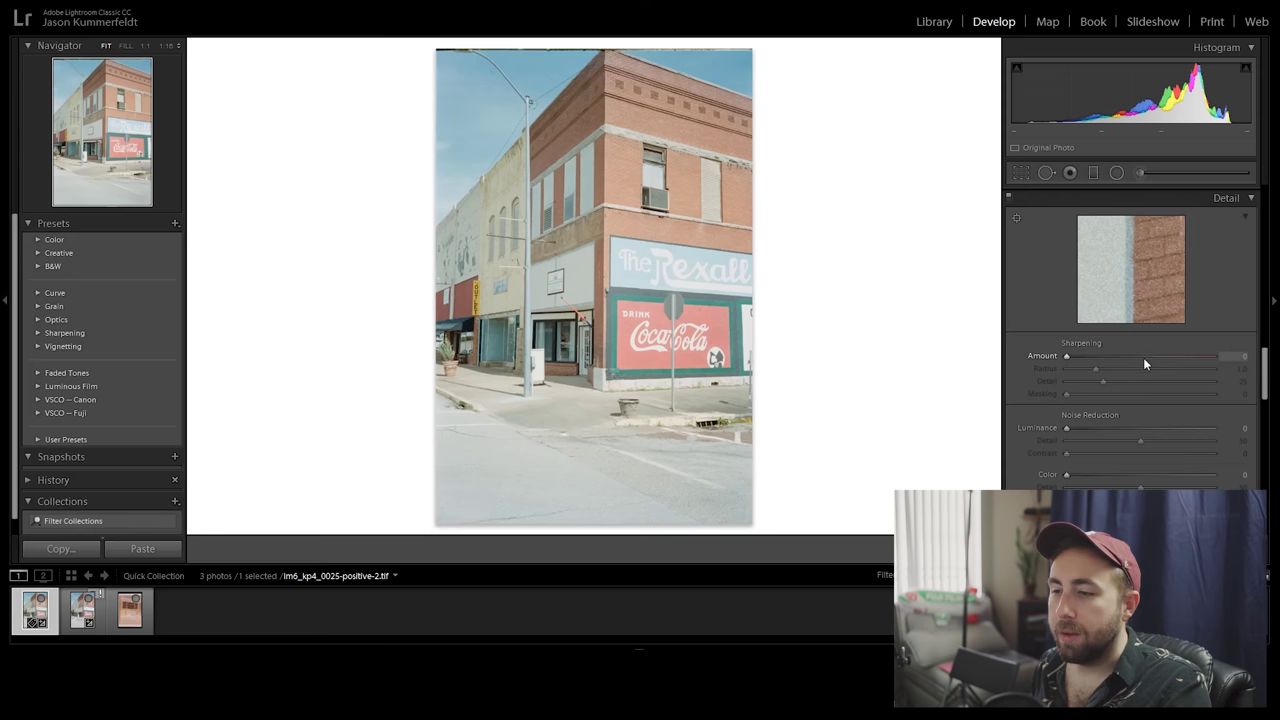
Set the storefront photo's sharpening amount to 74 and detail to 49, and inspect the sharpened image up close.
left_click_drag(977, 452, 1042, 447)
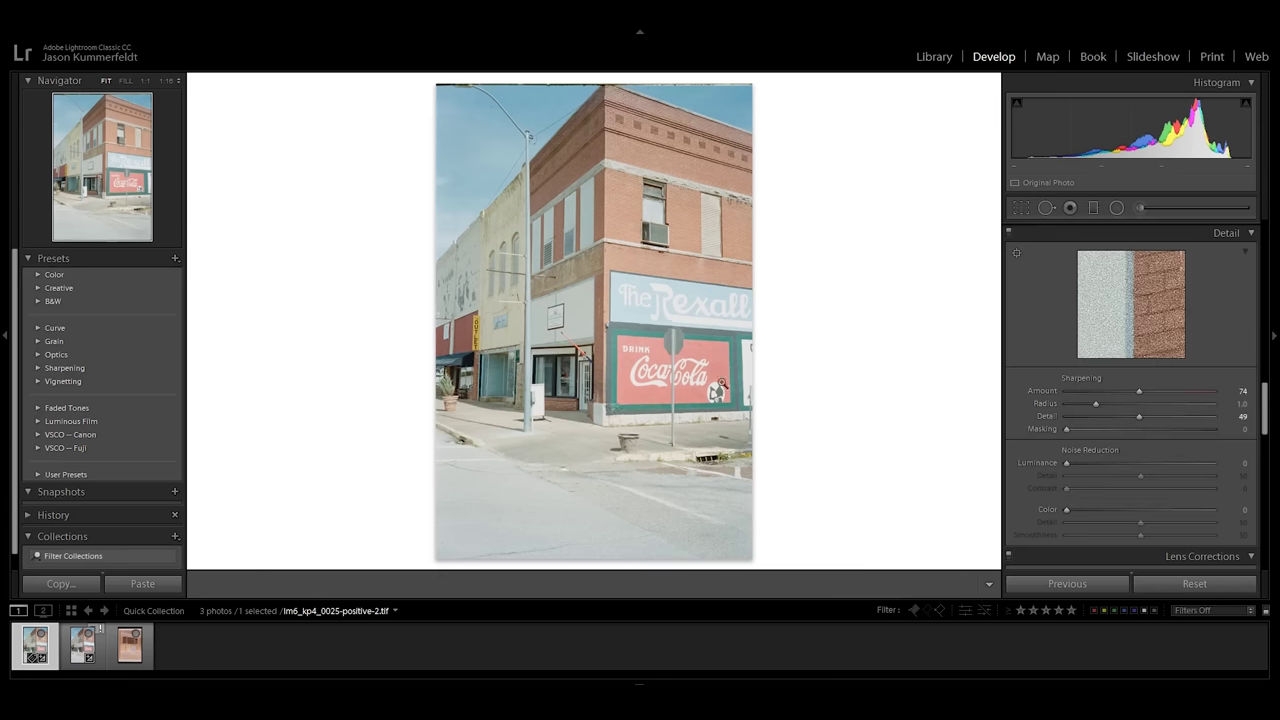
left_click(649, 326)
left_click_drag(534, 211, 538, 540)
left_click(538, 540)
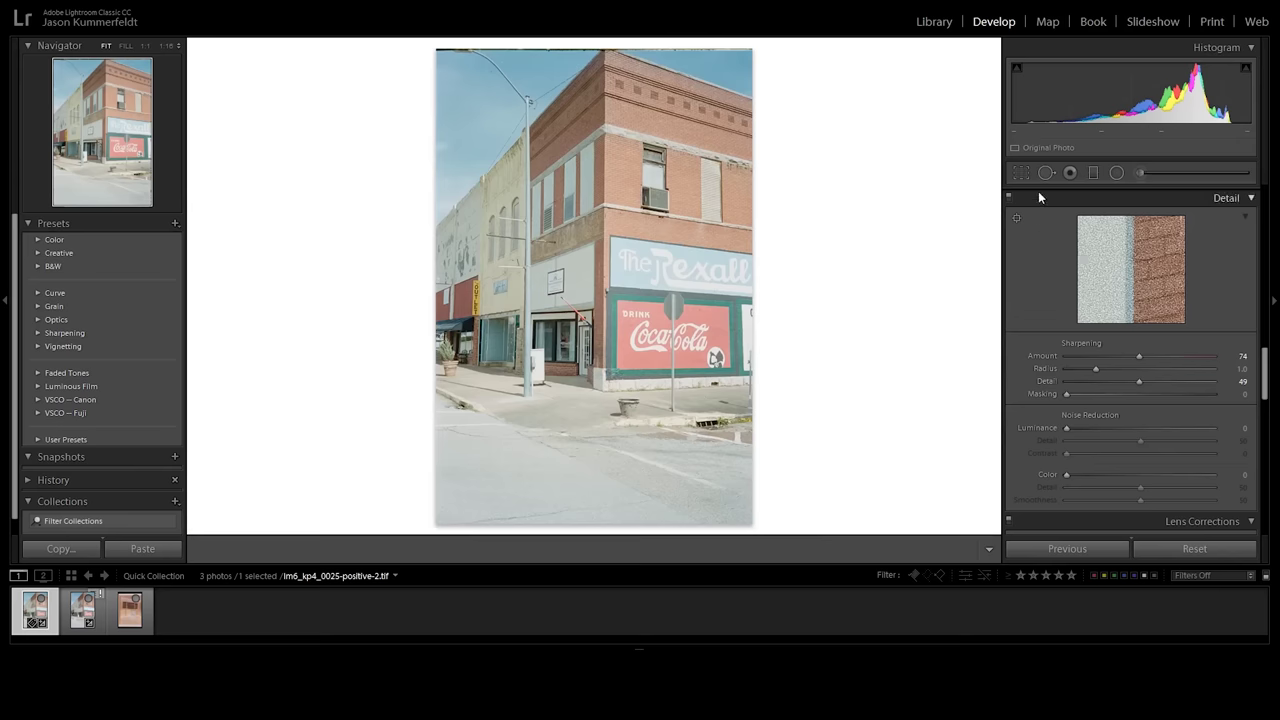
Crop the storefront photo to a 4 x 3 aspect, straighten it by about -0.66°, and reposition the image within the frame.
left_click(1021, 175)
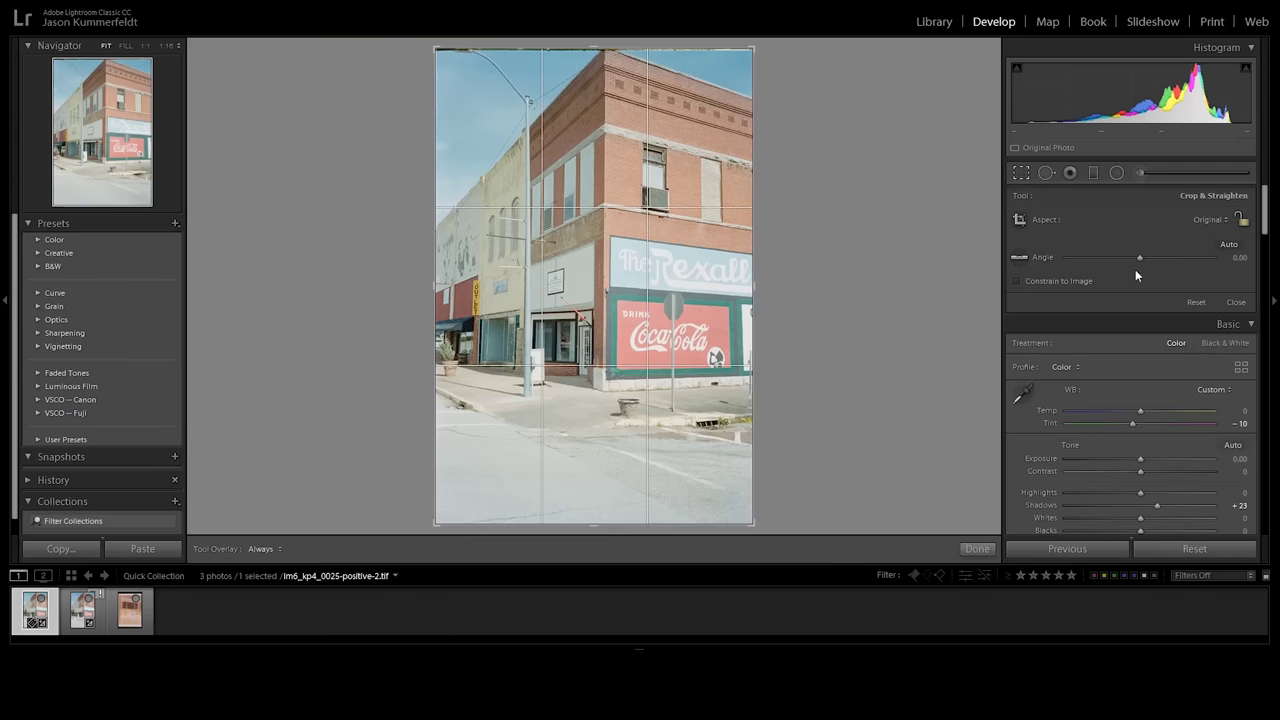
left_click(1208, 219)
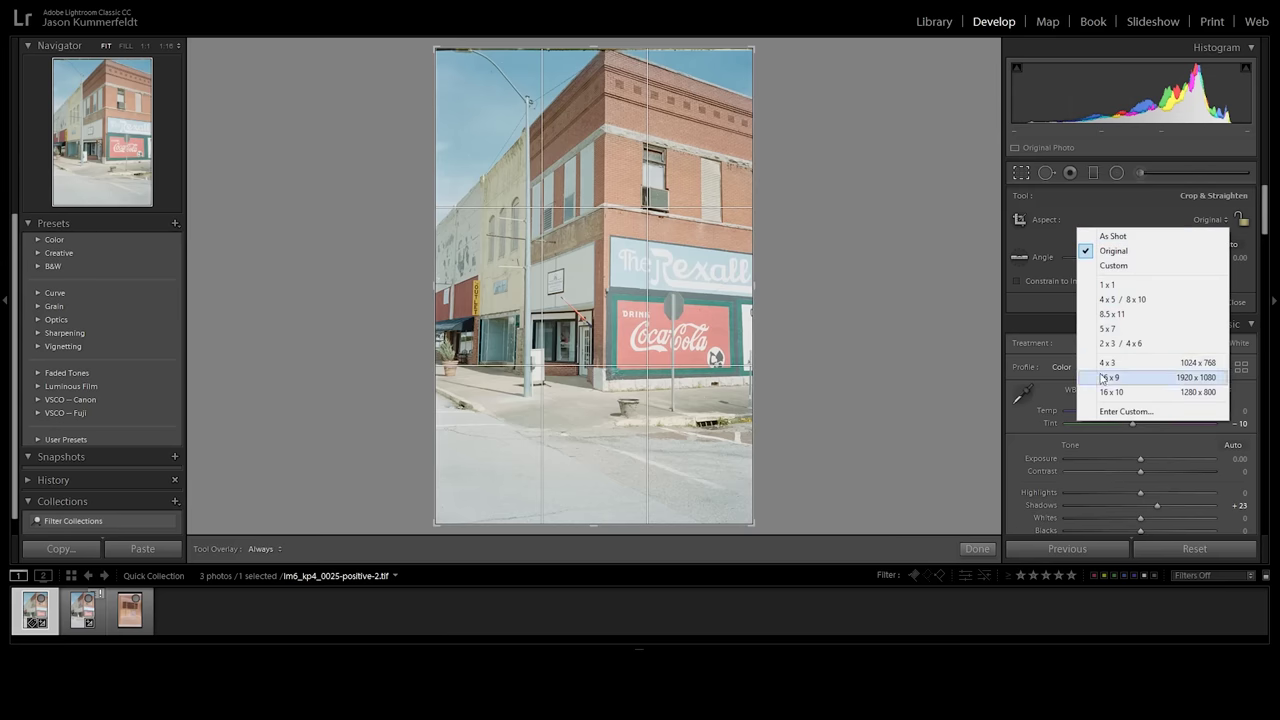
left_click(1141, 367)
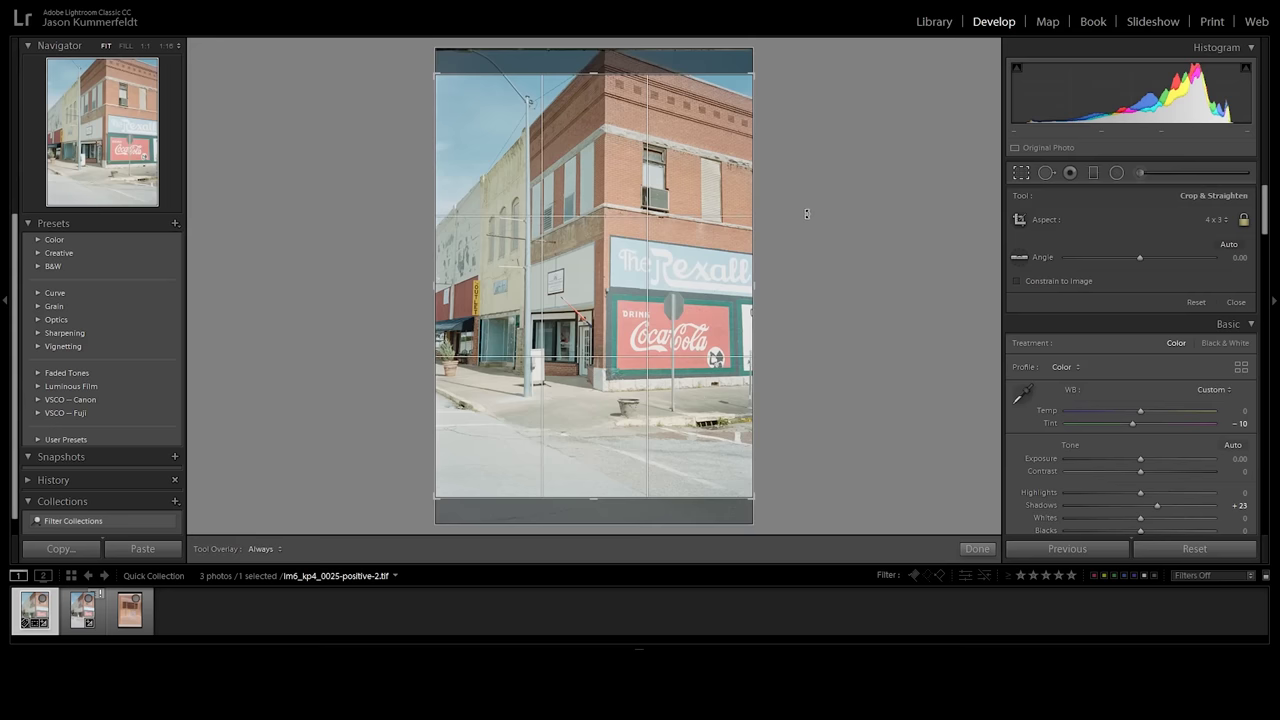
left_click_drag(815, 182, 811, 172)
left_click_drag(629, 293, 630, 303)
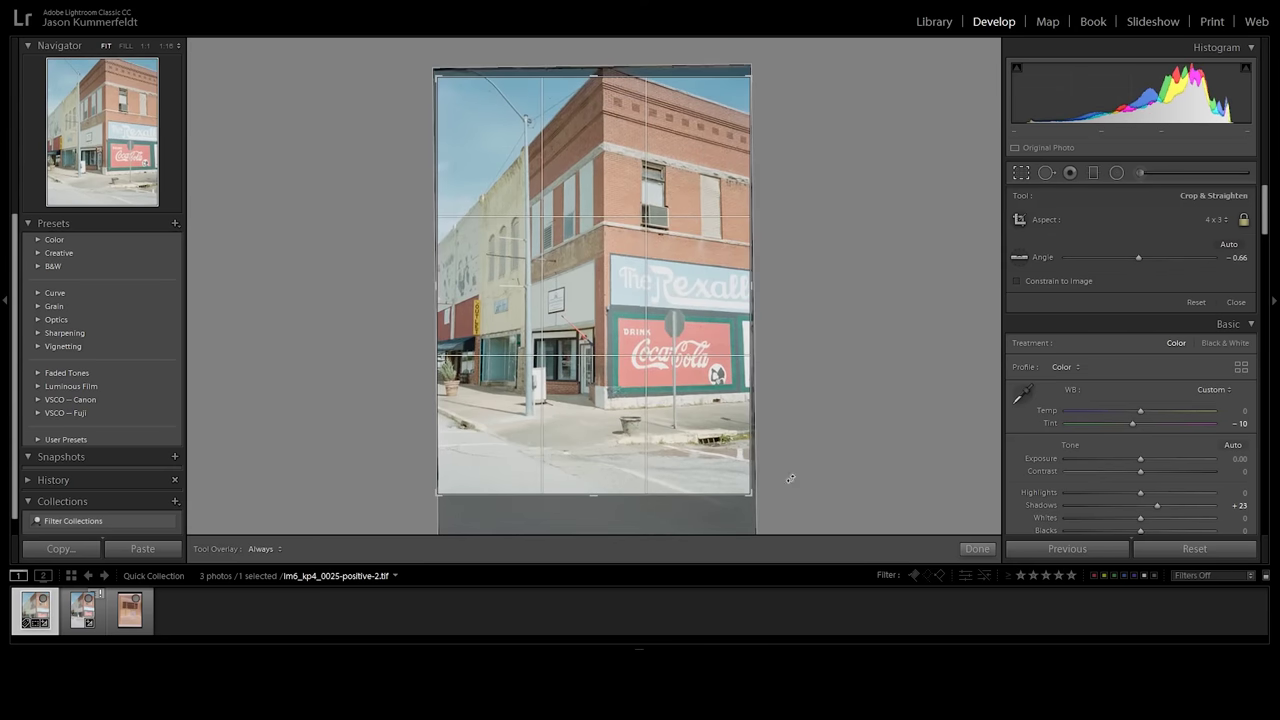
left_click(977, 549)
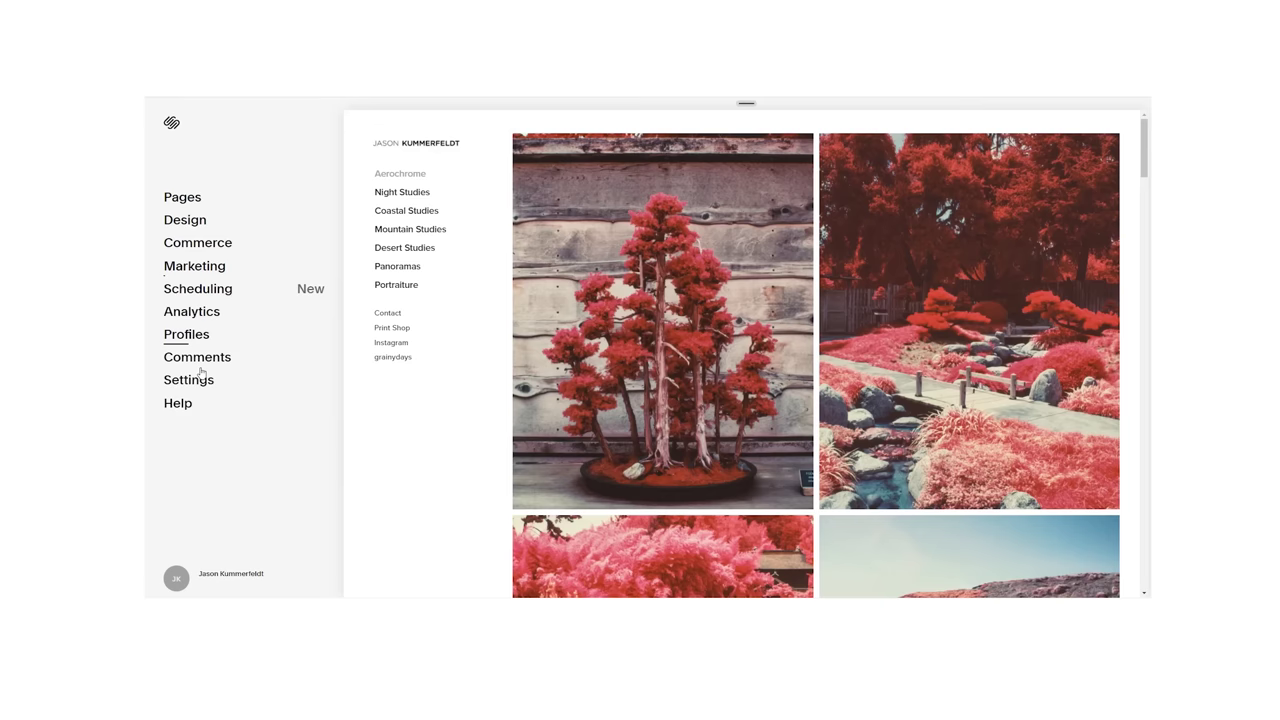
Switch to the Squarespace website editor and look through the portfolio's pages and photo galleries, including Coastal Studies and Panoramas.
left_click(183, 197)
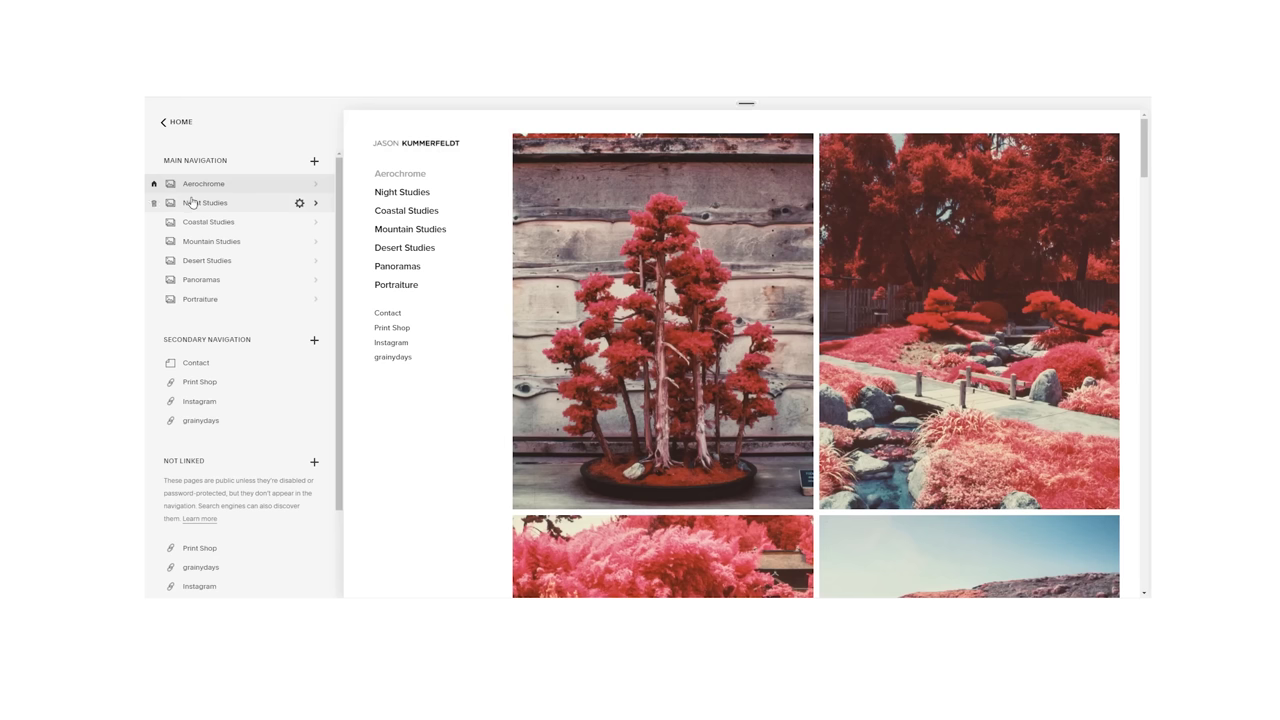
left_click(200, 297)
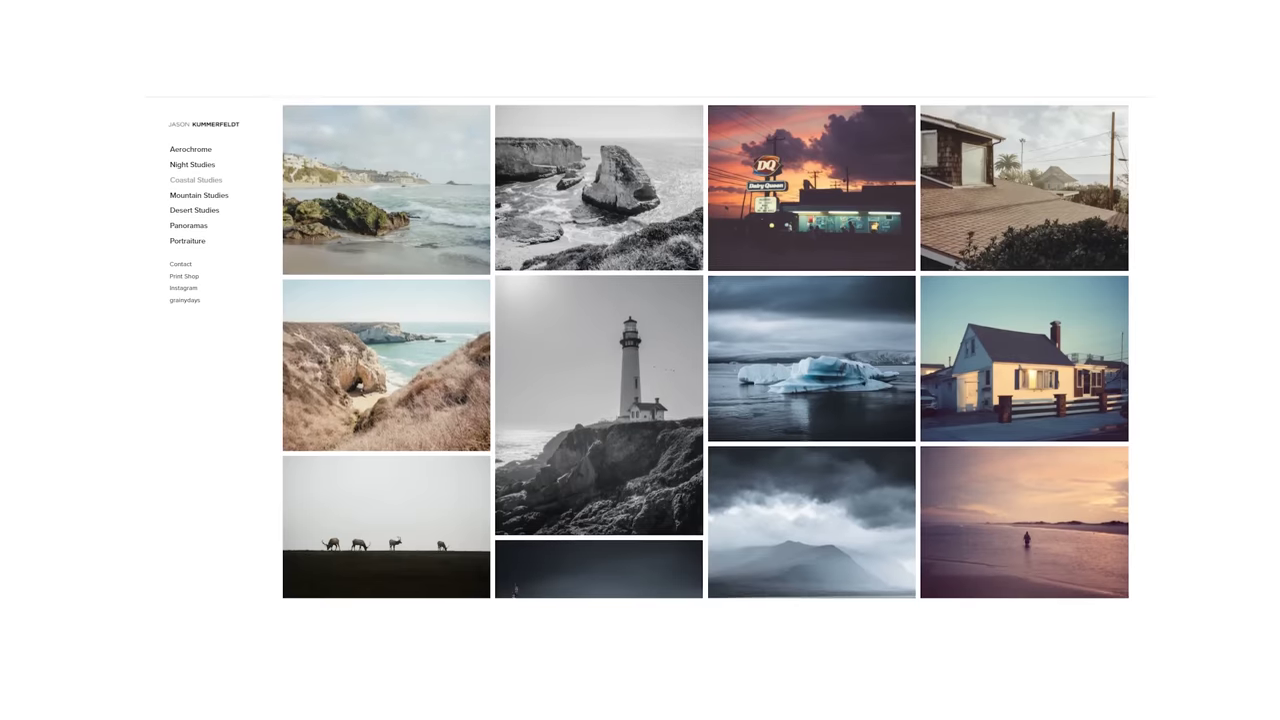
scroll(706, 348, "down", 2)
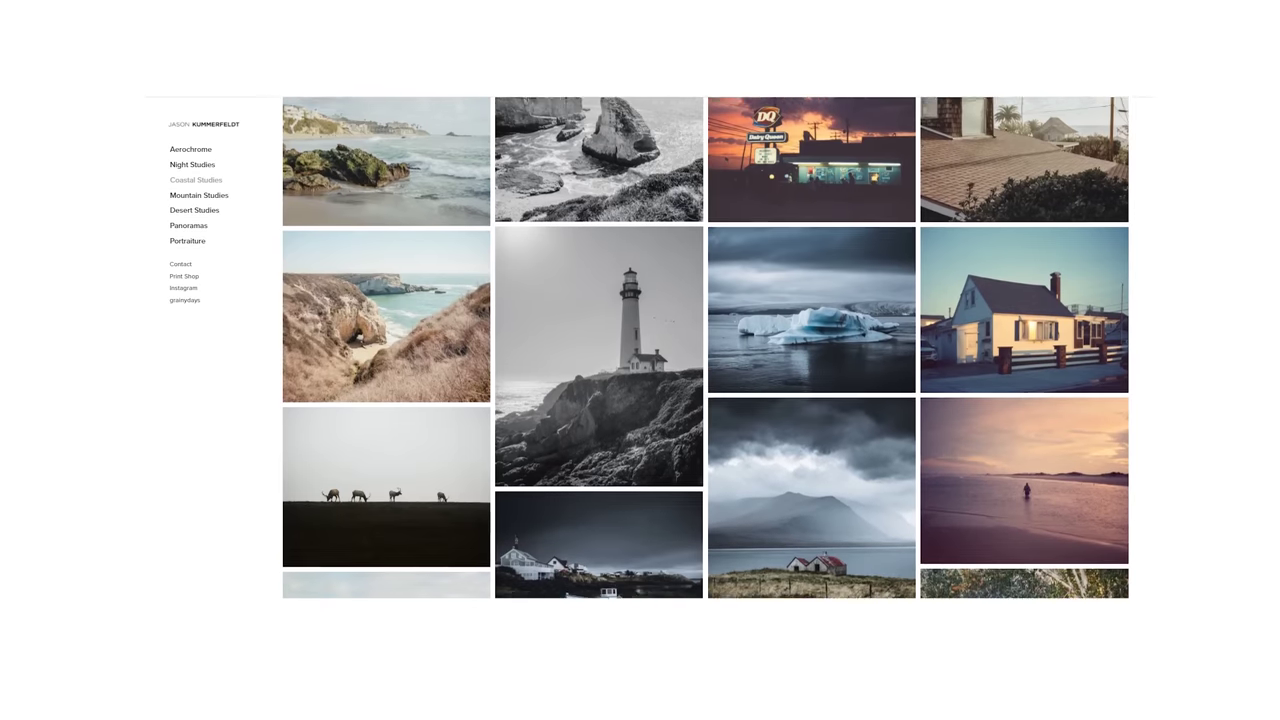
scroll(706, 348, "down", 3)
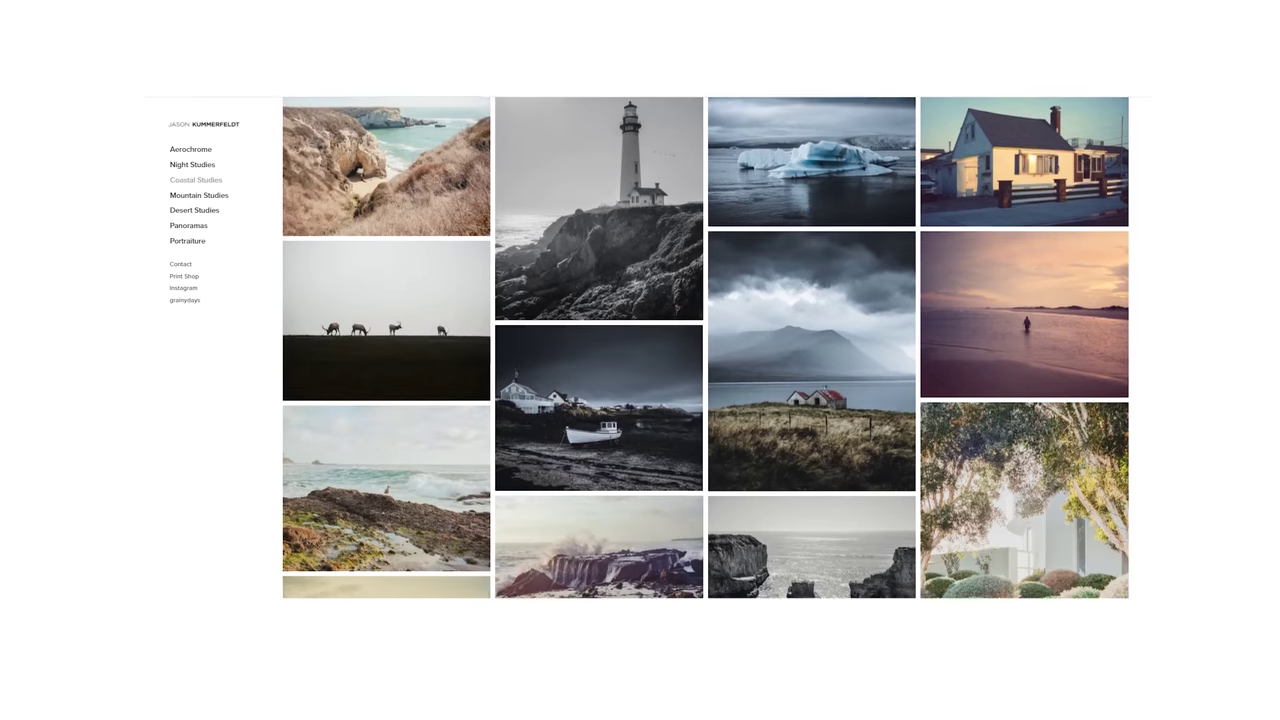
scroll(706, 348, "down", 5)
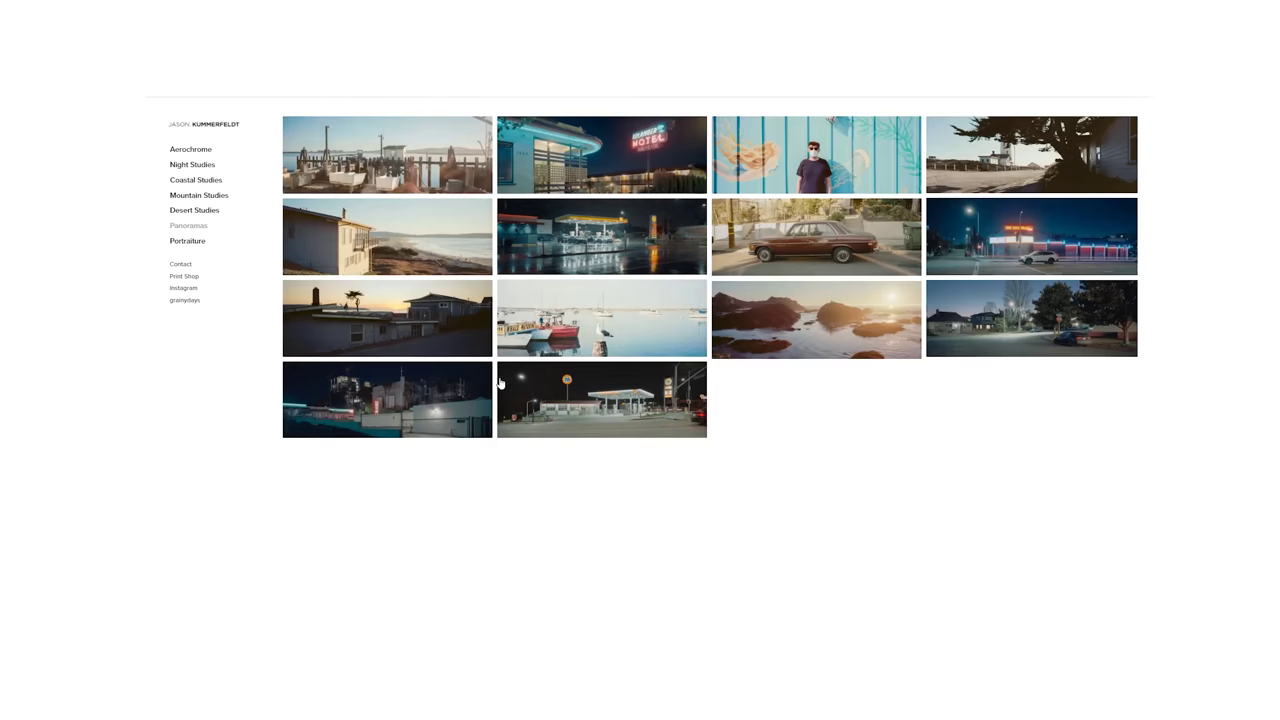
left_click(640, 345)
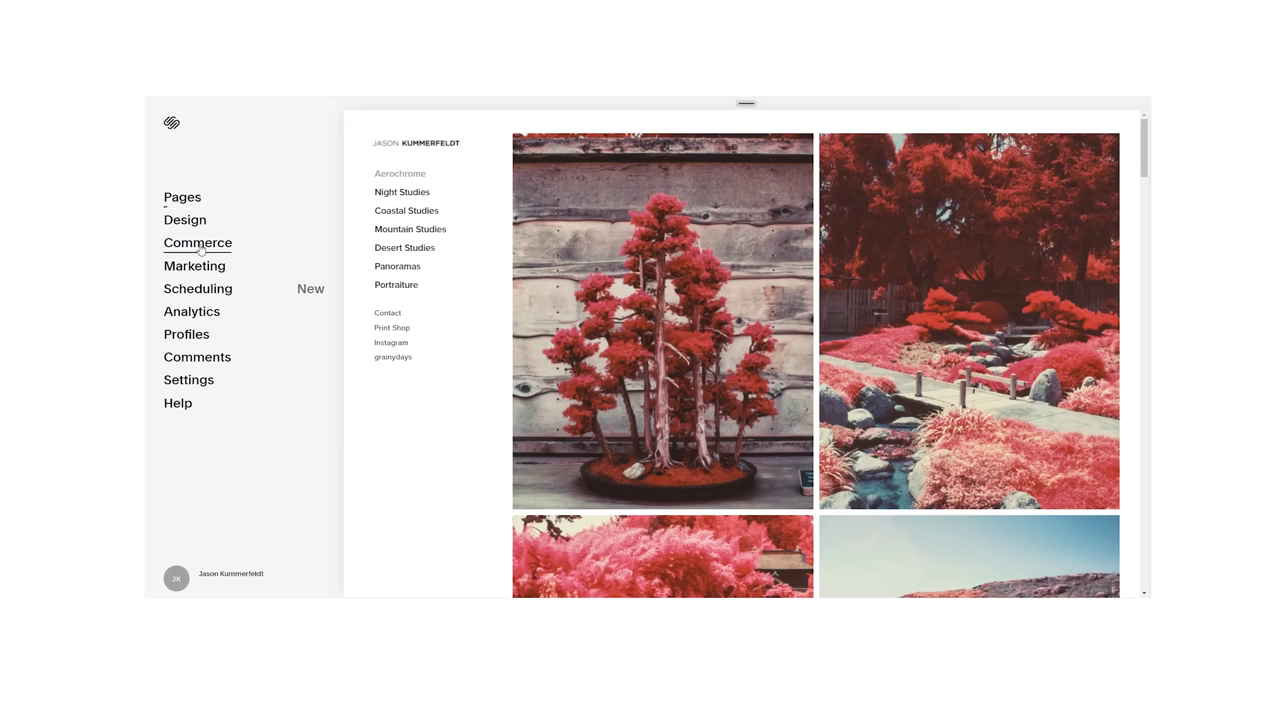
Open the website's commerce options and look through the selling tools, such as Print on Demand.
left_click(198, 243)
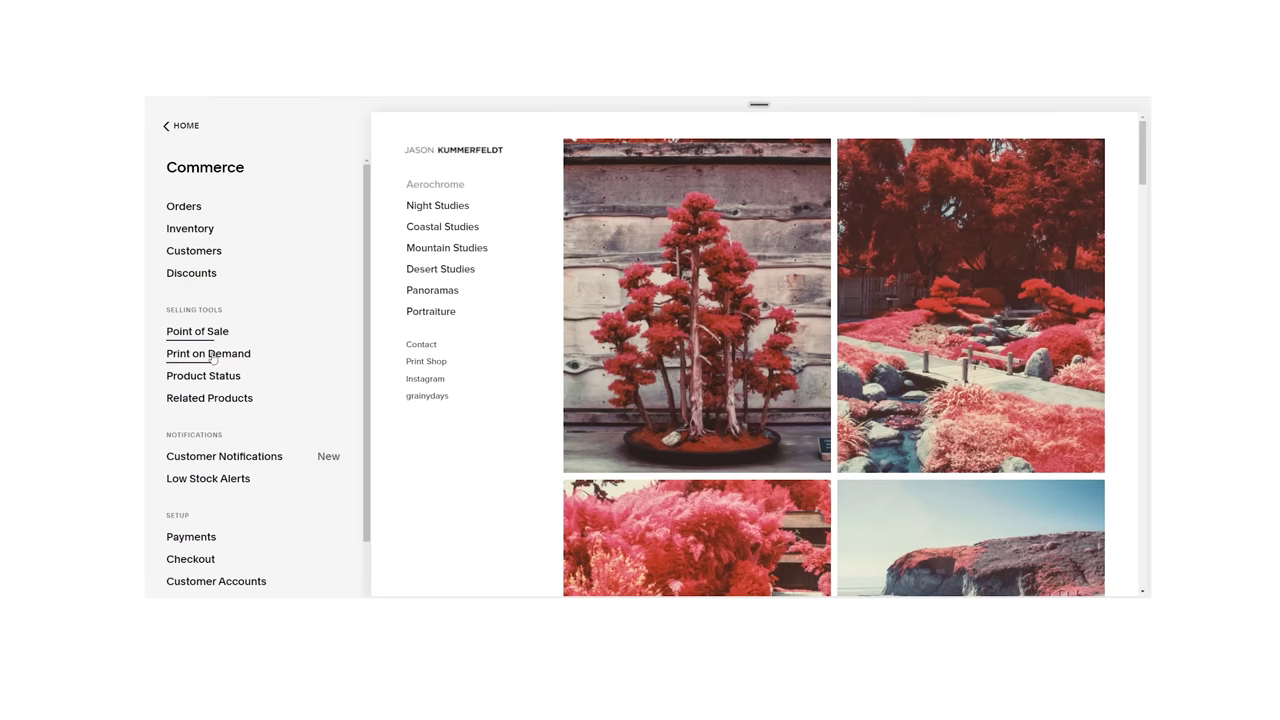
scroll(250, 390, "down", 1)
scroll(202, 337, "up", 1)
left_click(201, 356)
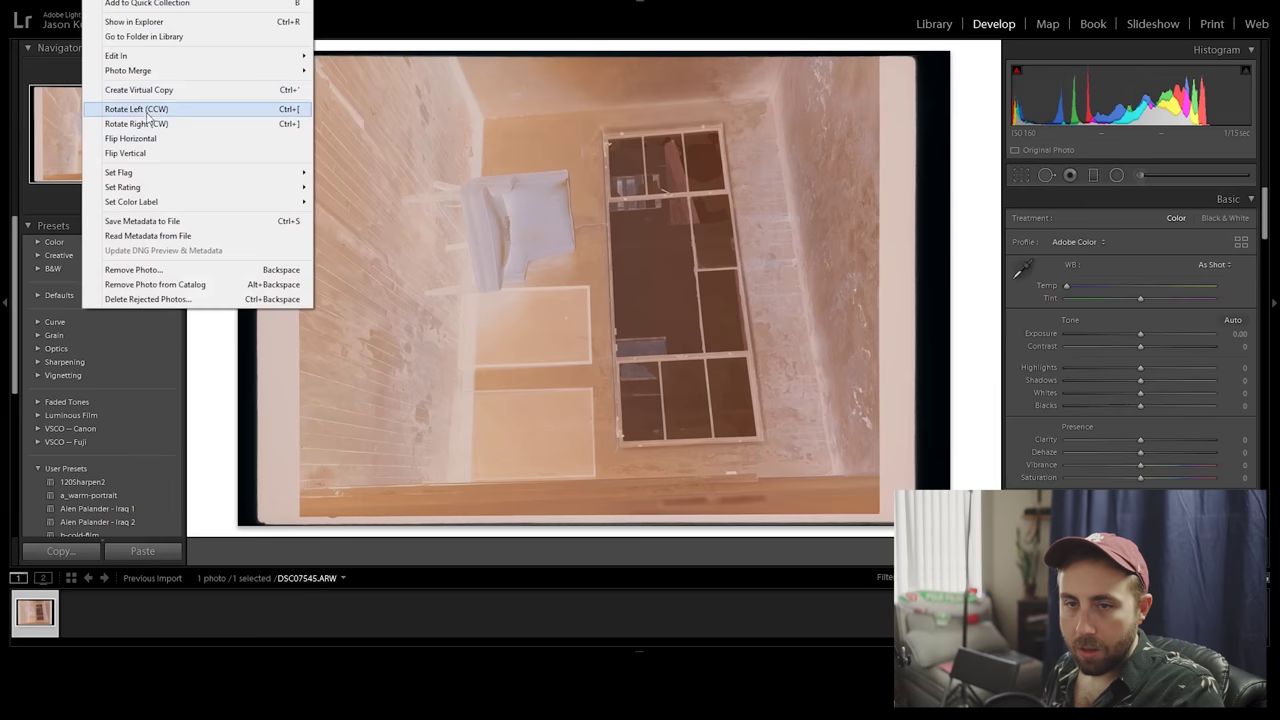
In Lightroom Classic, rotate the DSC07545.ARW negative counterclockwise and sample its white balance from the clear film border.
left_click(147, 112)
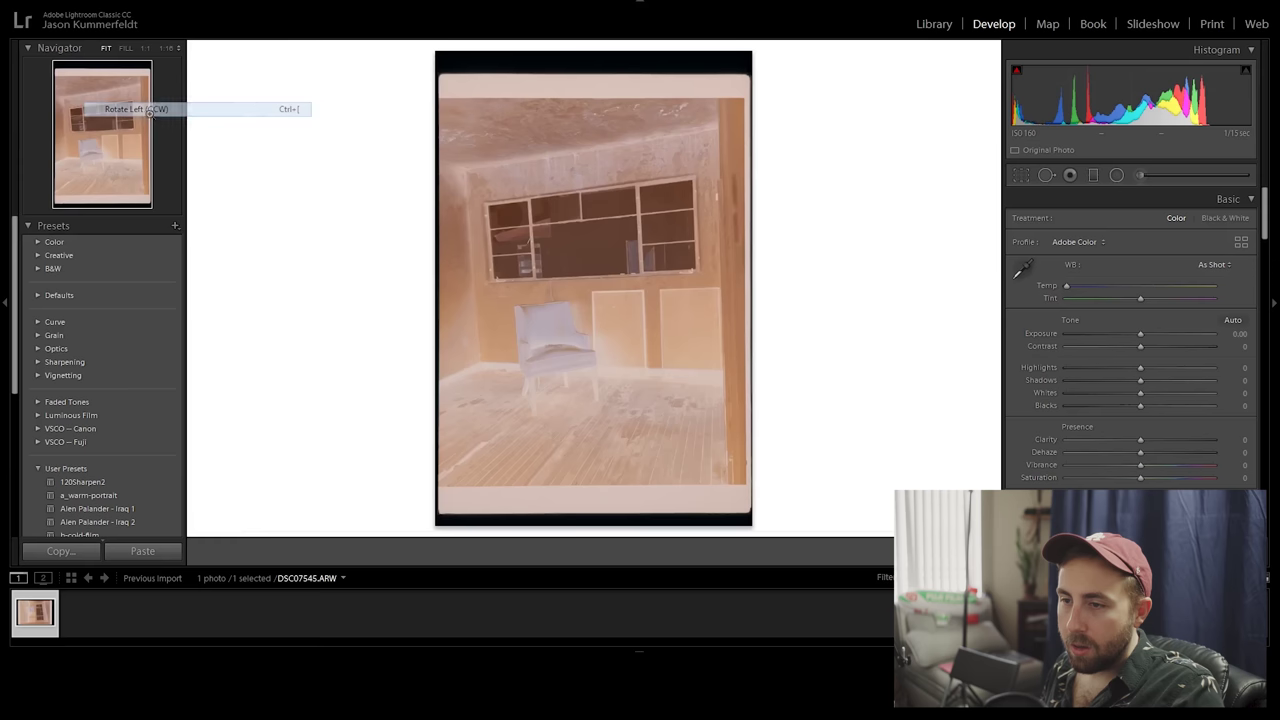
left_click(1021, 268)
left_click(580, 78)
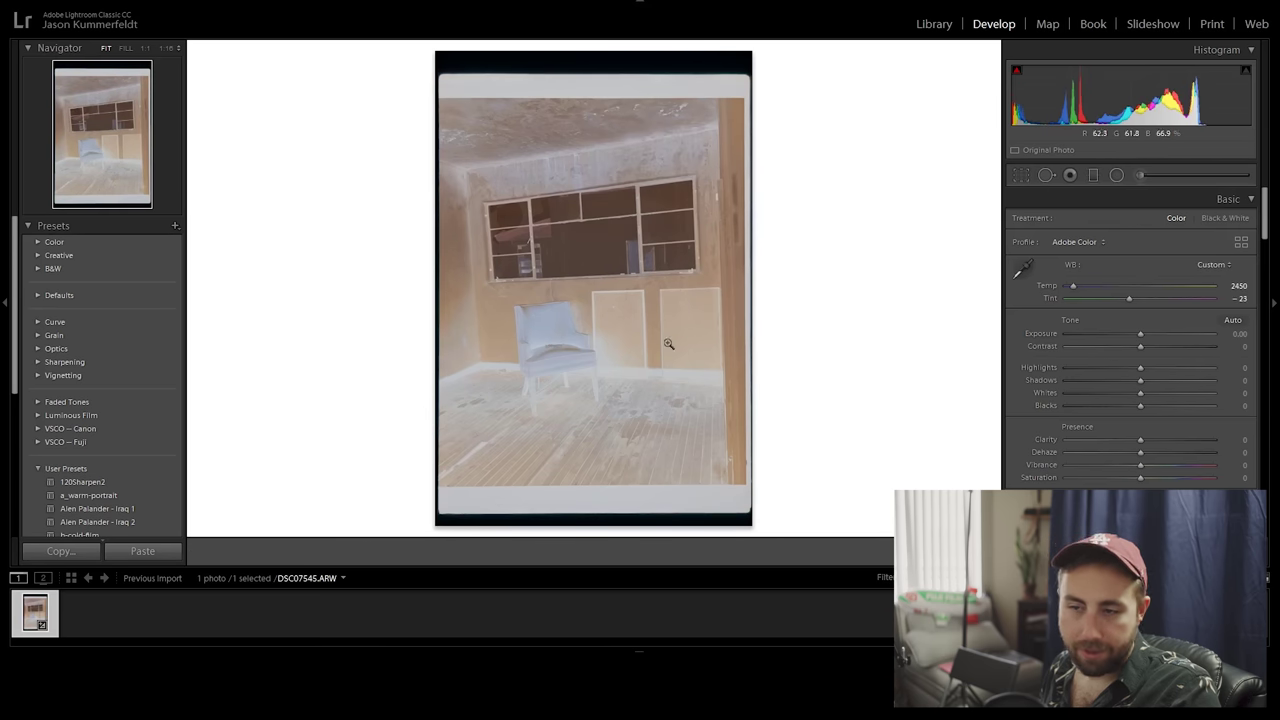
Crop the negative to exclude the film border above and below the image.
left_click(1021, 175)
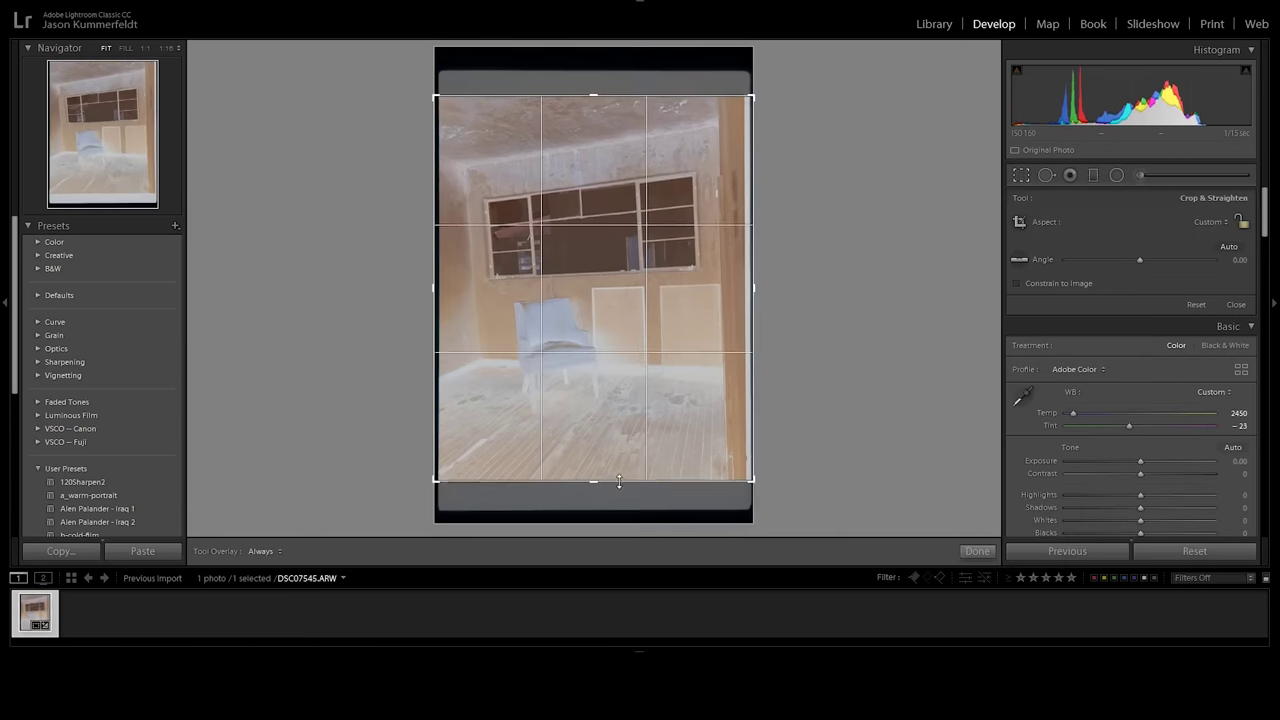
key("Return")
Convert the negative with Negative Lab Pro, using the Digital Camera source, Frontier color model and 3 – Default pre-saturation.
key("alt+f")
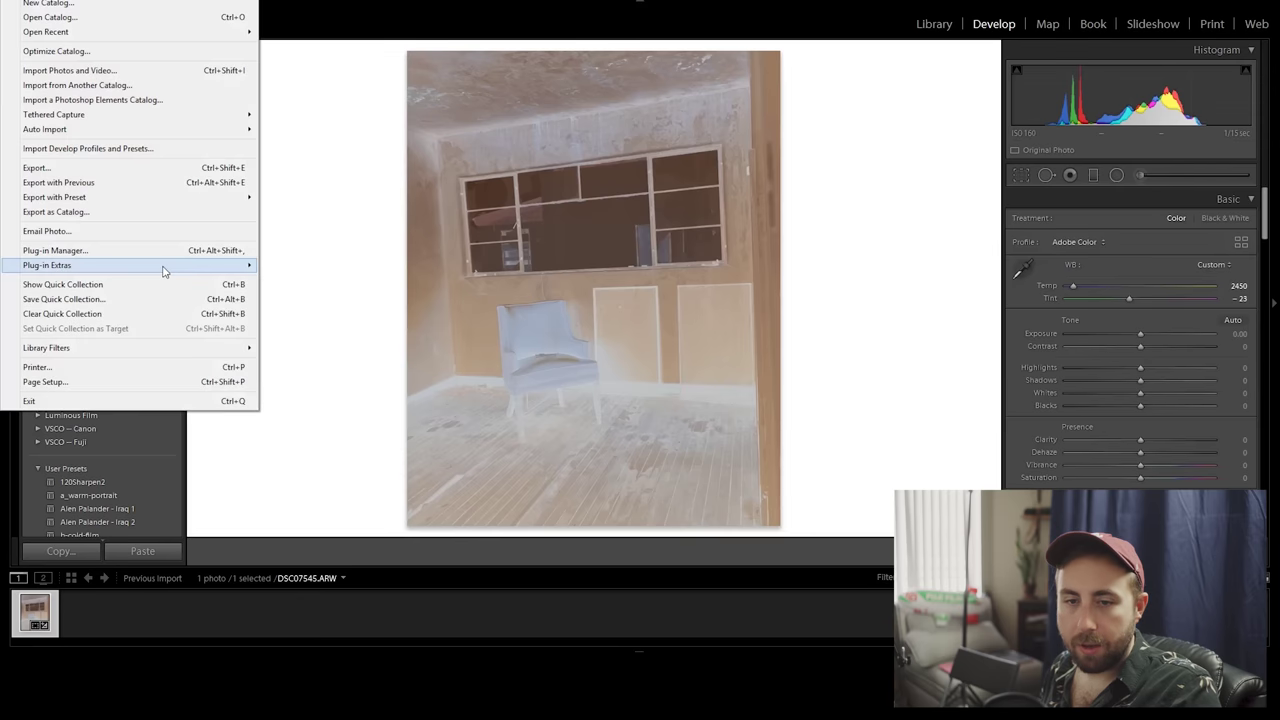
mouse_move(155, 275)
left_click(338, 281)
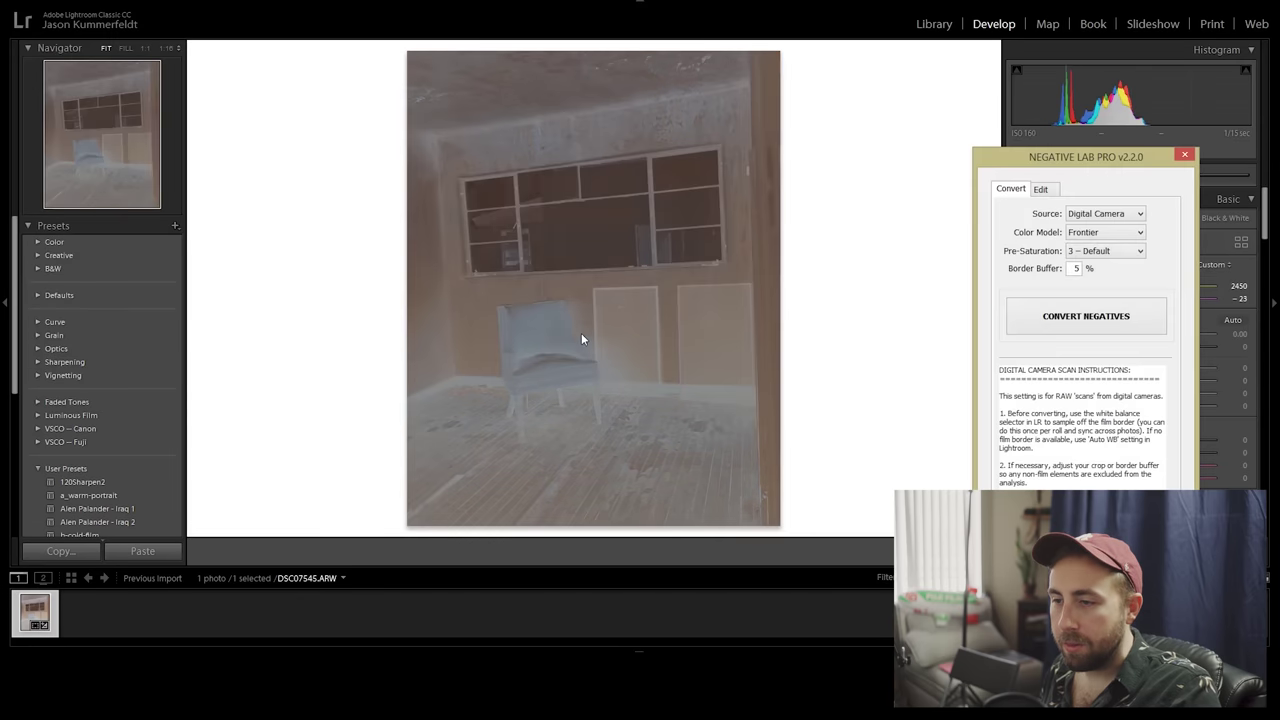
left_click(1106, 234)
left_click(1095, 278)
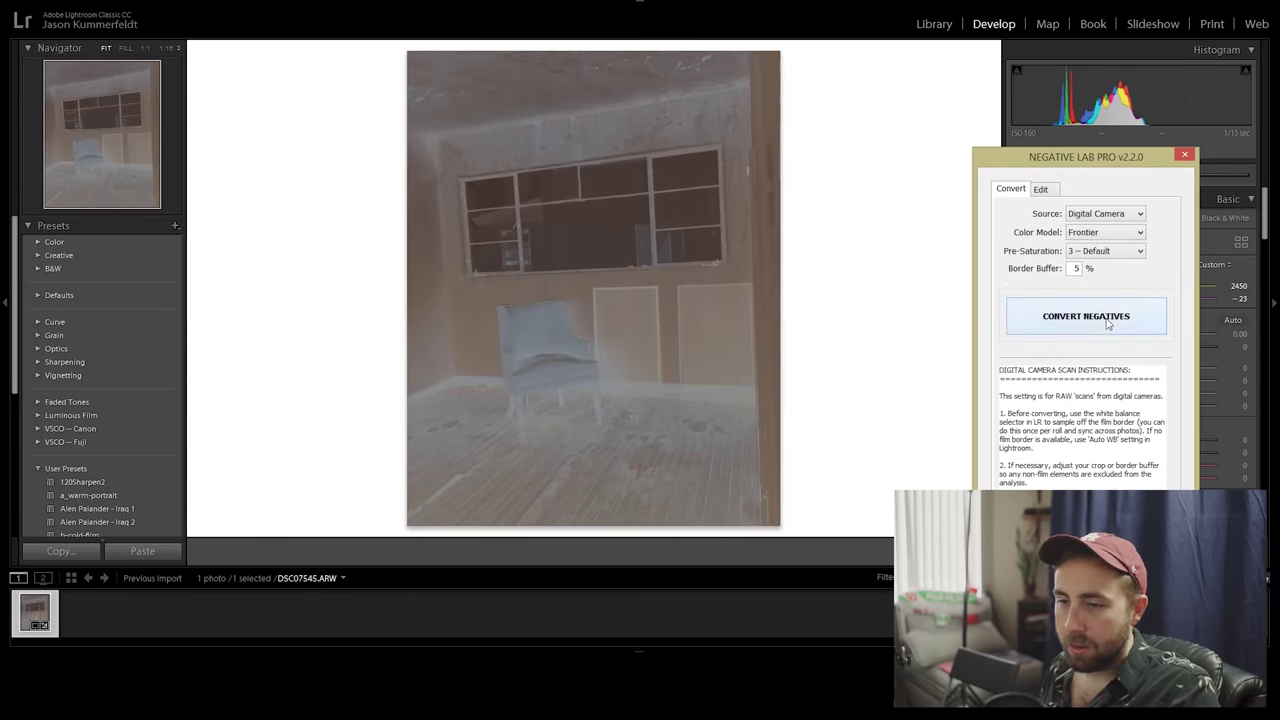
left_click(1106, 318)
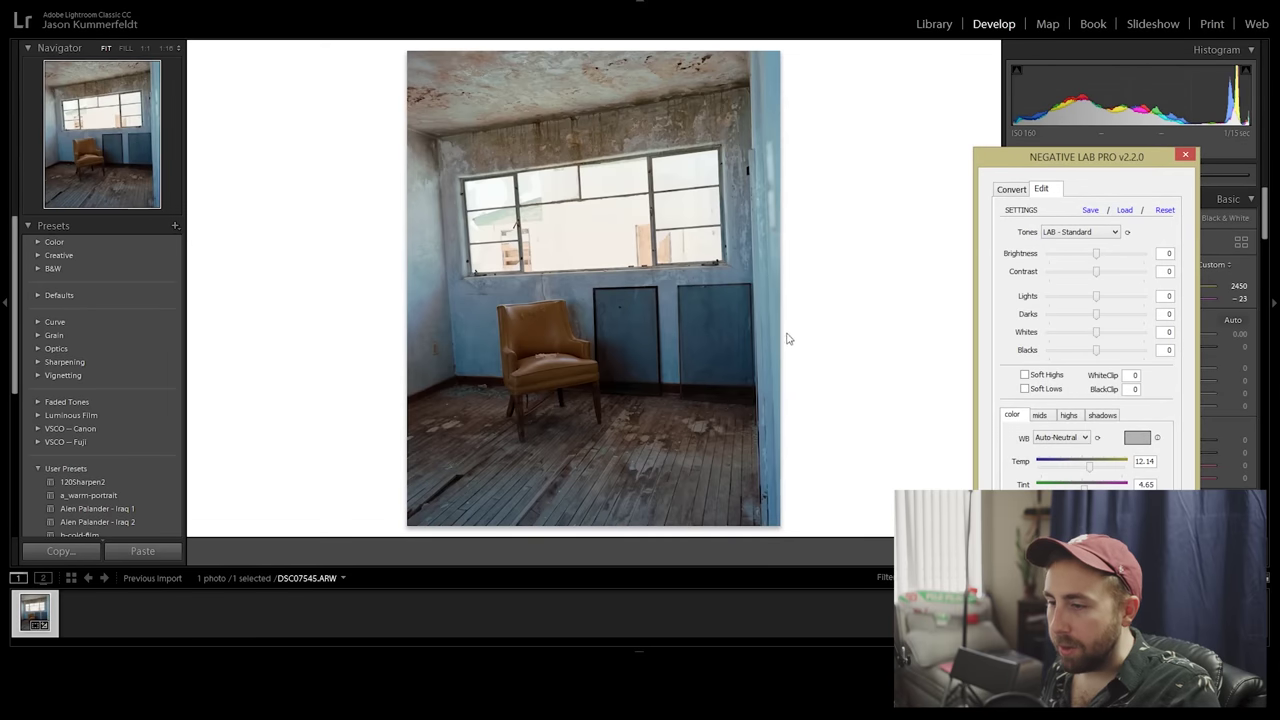
Set the conversion's tones to LAB - Highlight Soft, compare the Auto-Warm, Auto-Neutral and Kodak white balances, and choose Auto AVG.
left_click(1080, 232)
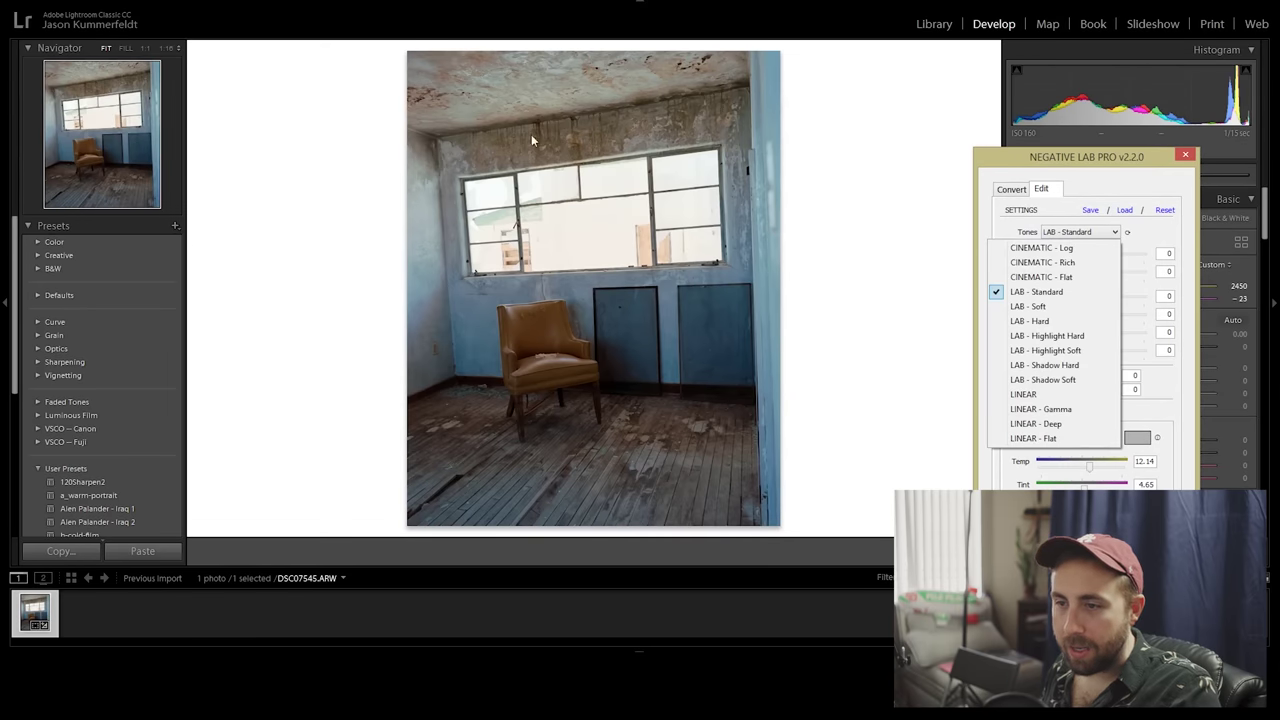
left_click(1050, 350)
left_click(1063, 440)
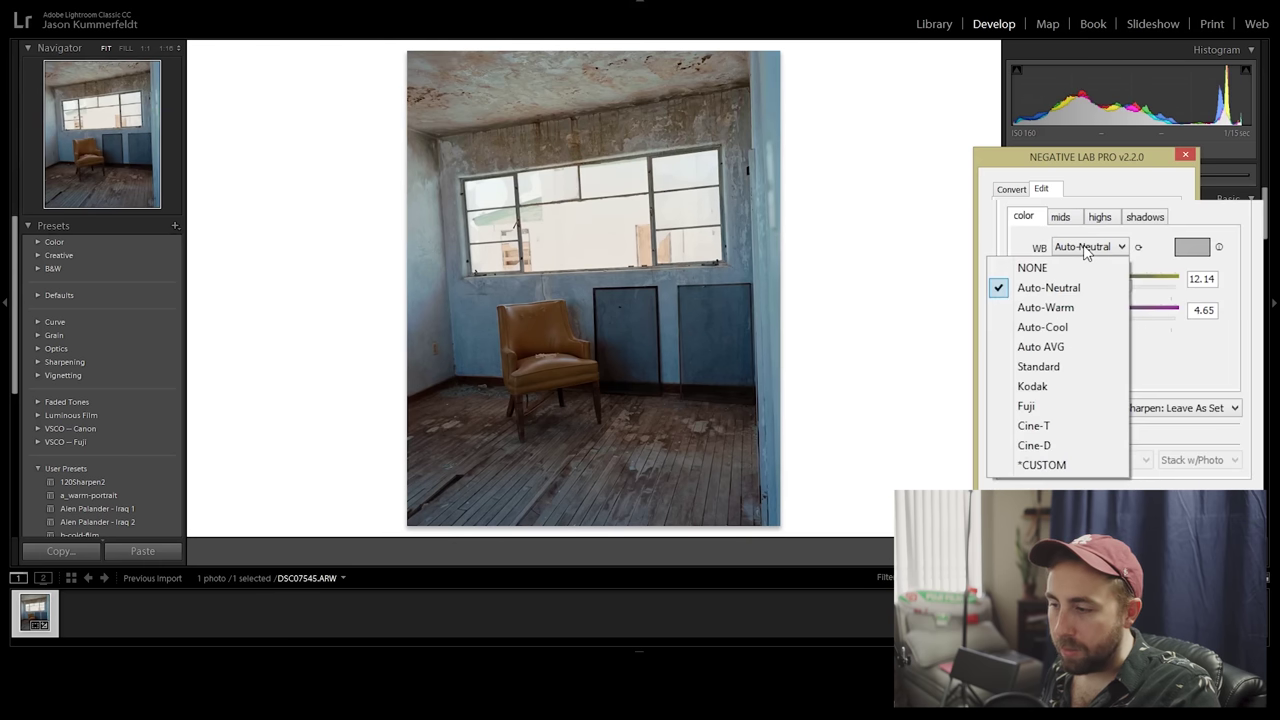
left_click(1046, 307)
left_click(1082, 247)
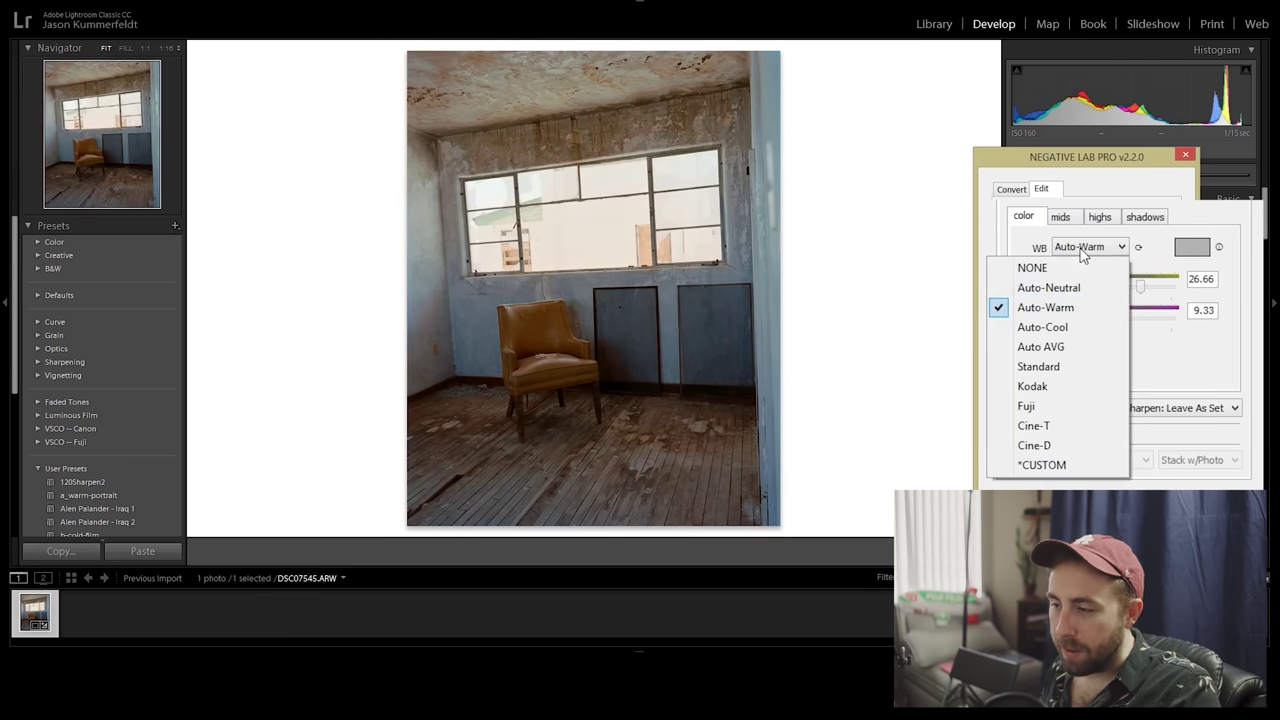
left_click(1050, 288)
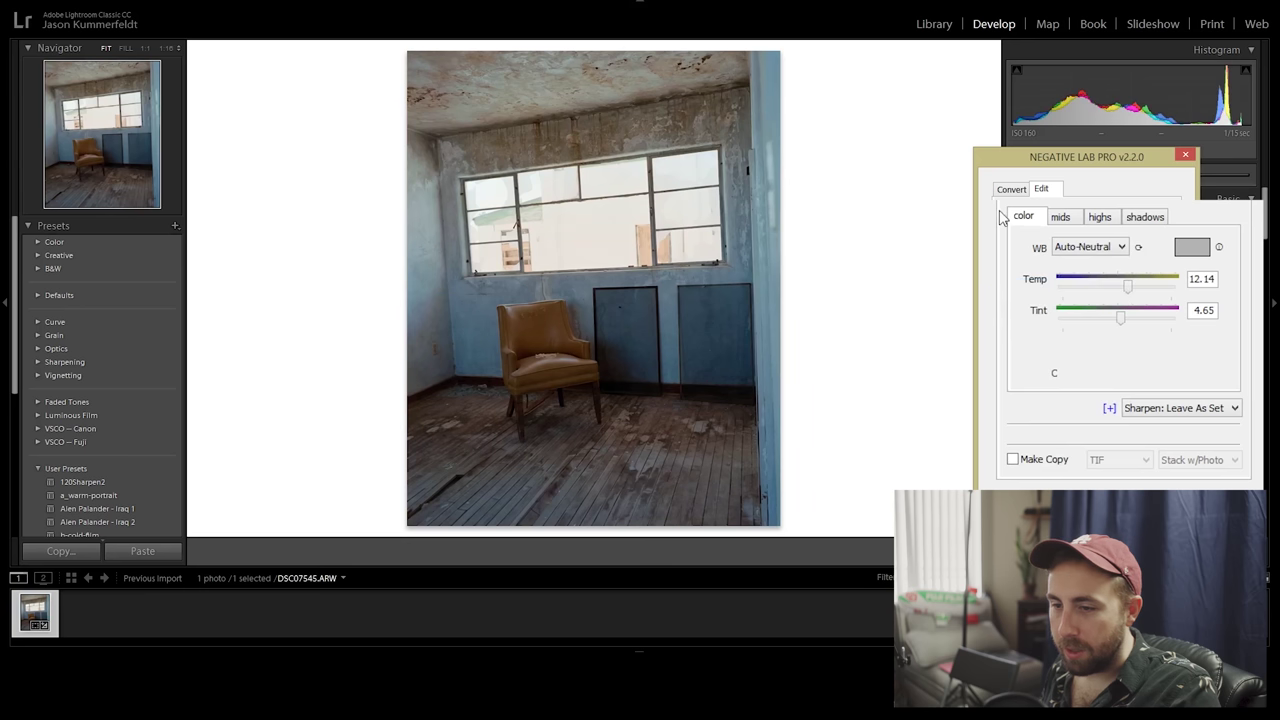
left_click(1088, 249)
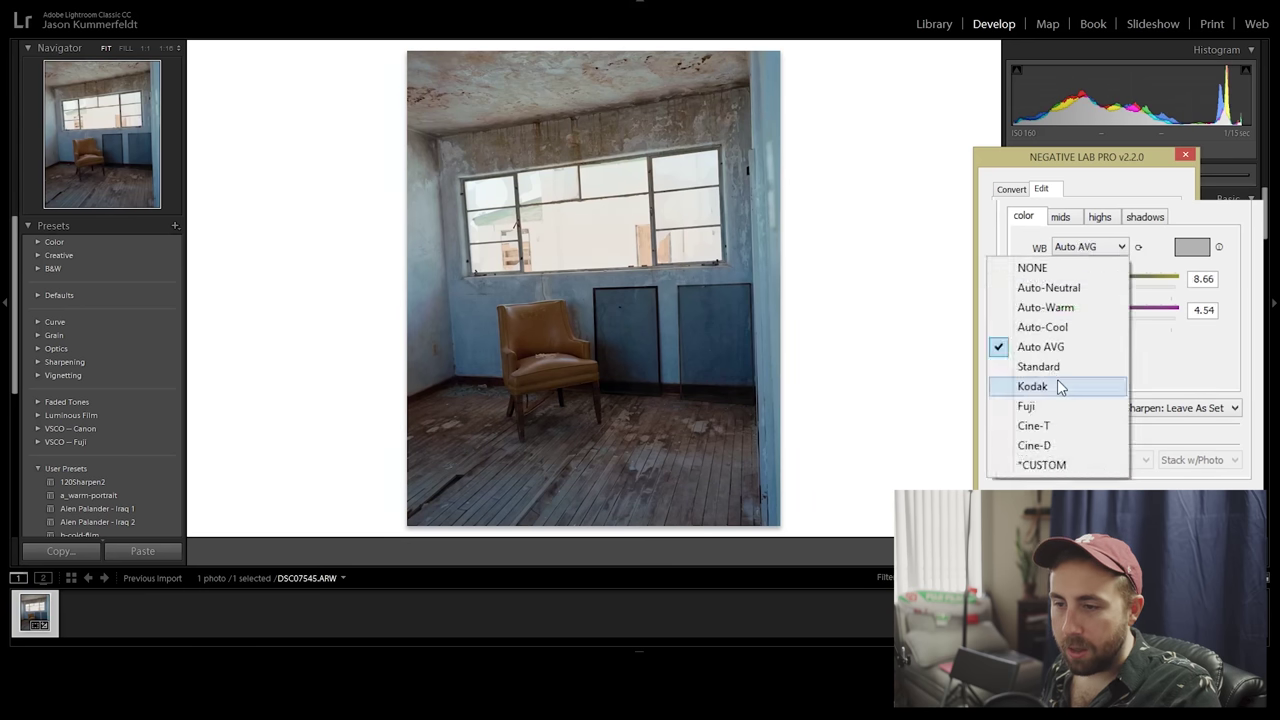
left_click(1060, 379)
left_click(1087, 247)
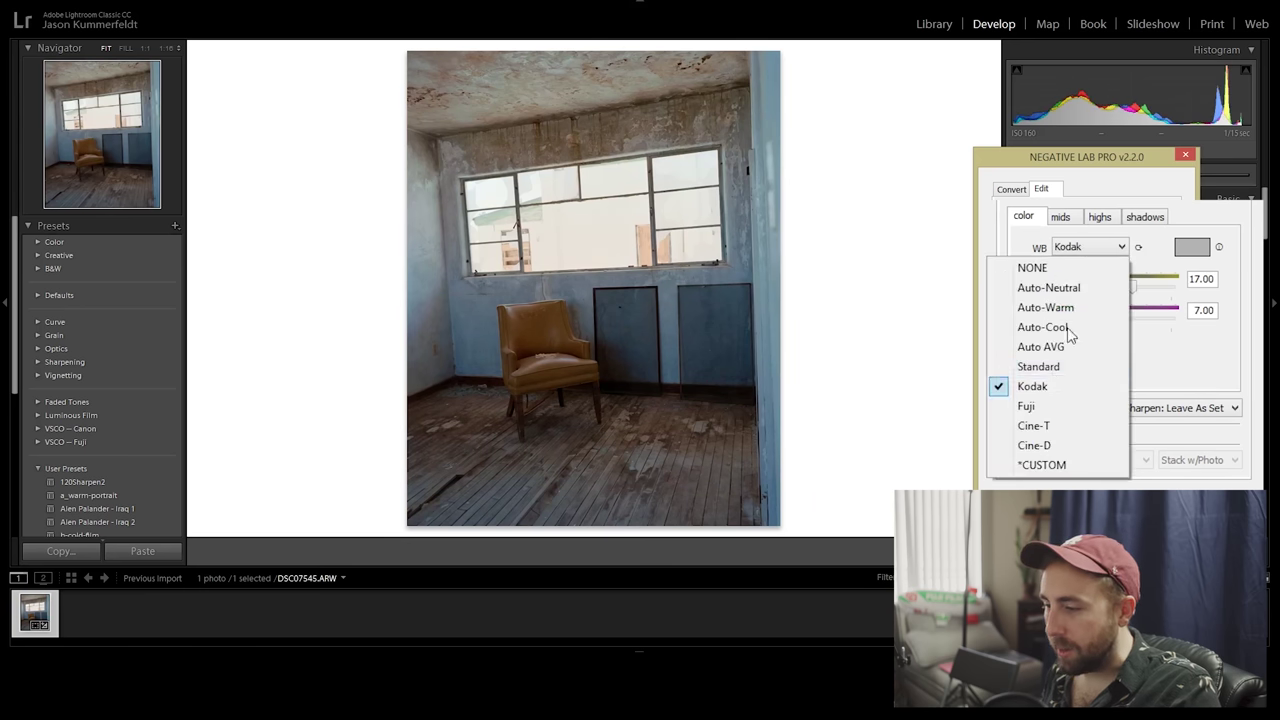
left_click(1060, 347)
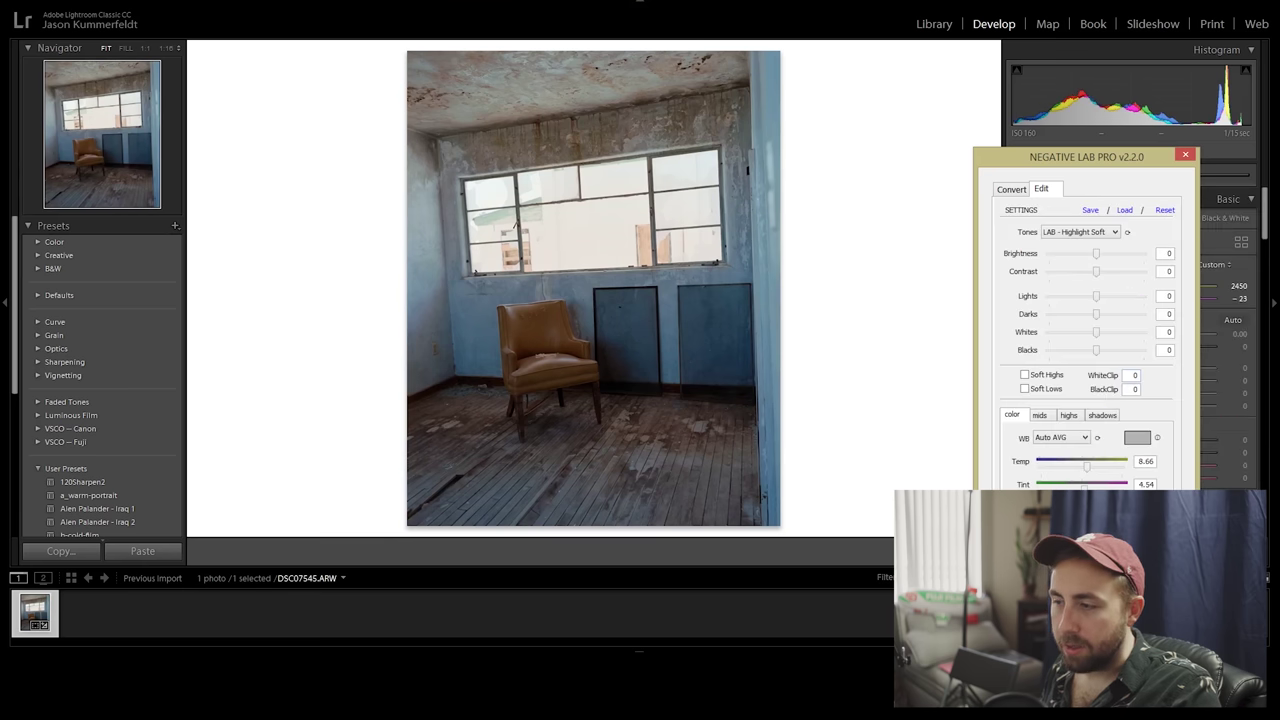
Apply the conversion with a TIF copy stacked with the original photo.
left_click_drag(1108, 156, 787, 90)
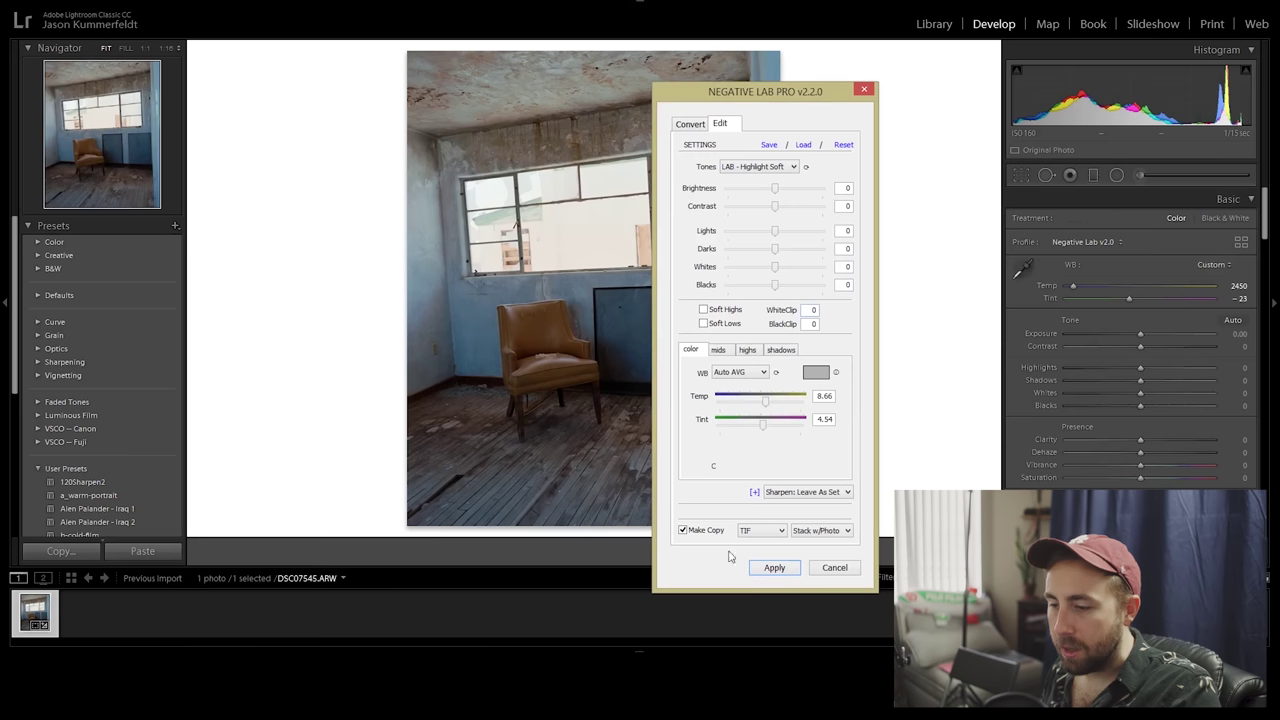
left_click(775, 567)
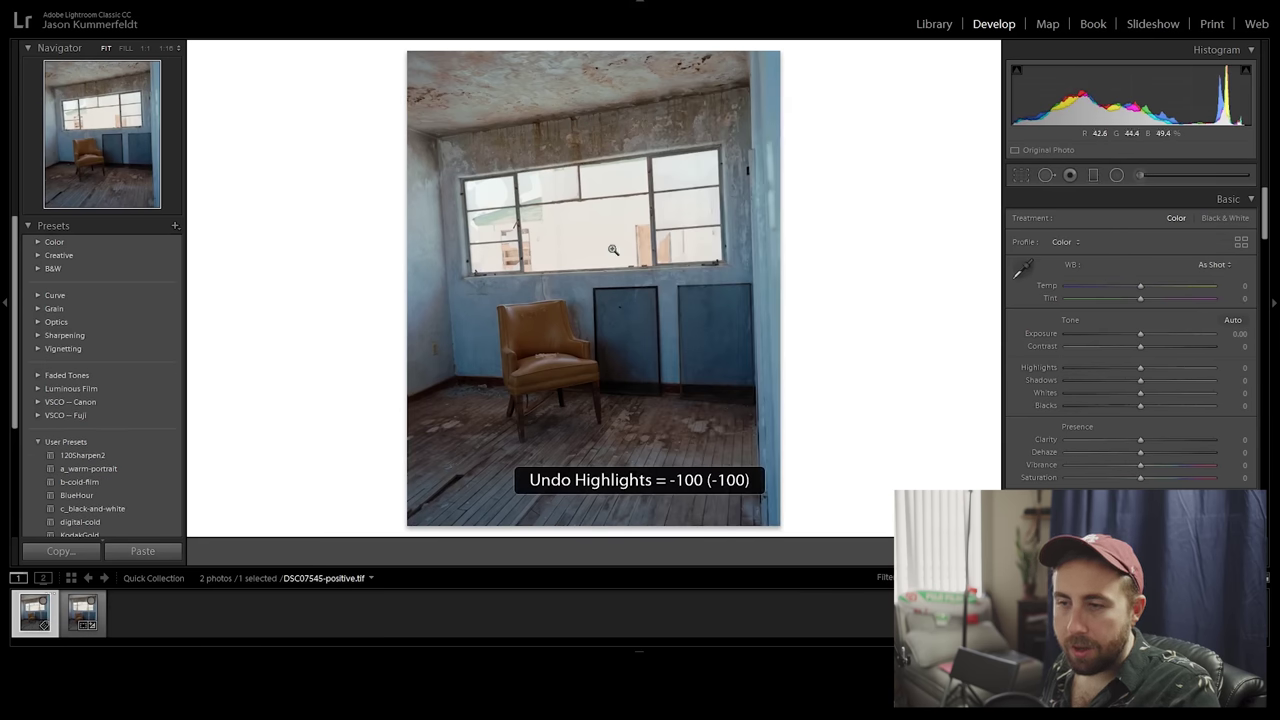
Straighten the positive room photo by rotating the crop slightly clockwise so the window frame sits level.
left_click(1021, 175)
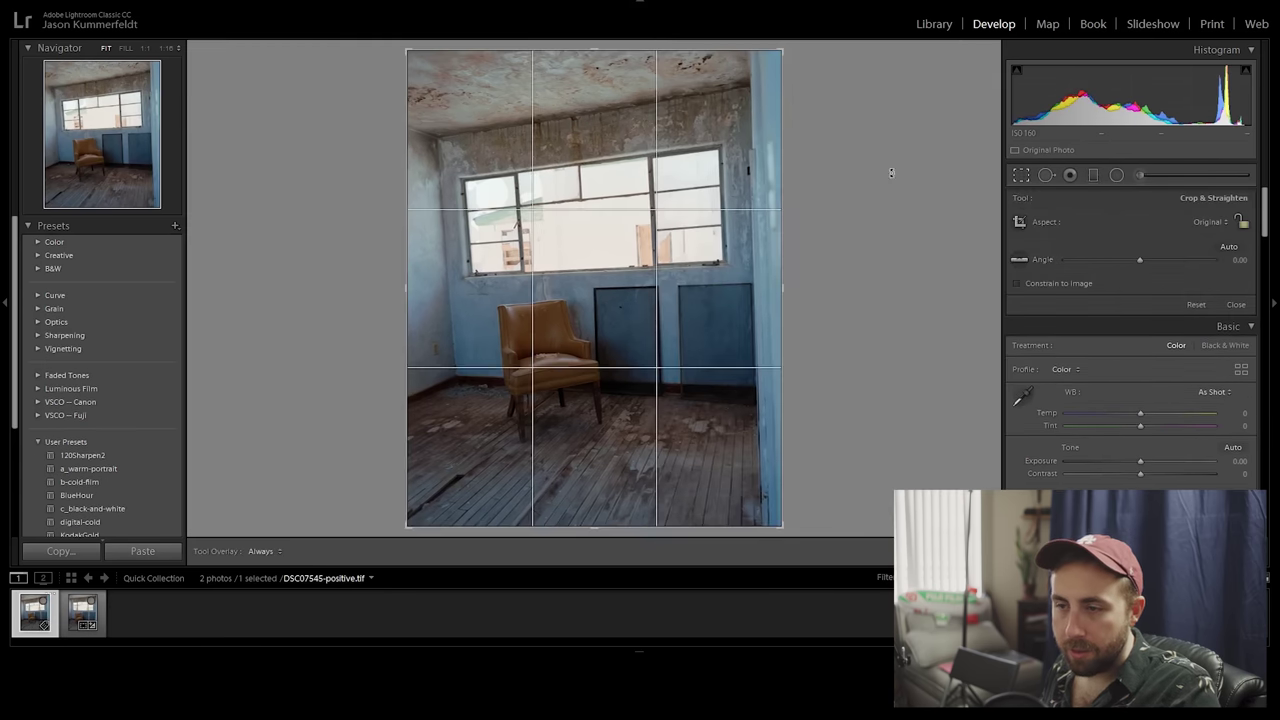
mouse_move(893, 174)
left_mouse_down()
mouse_move(908, 158)
mouse_move(909, 170)
left_mouse_up()
key("Return")
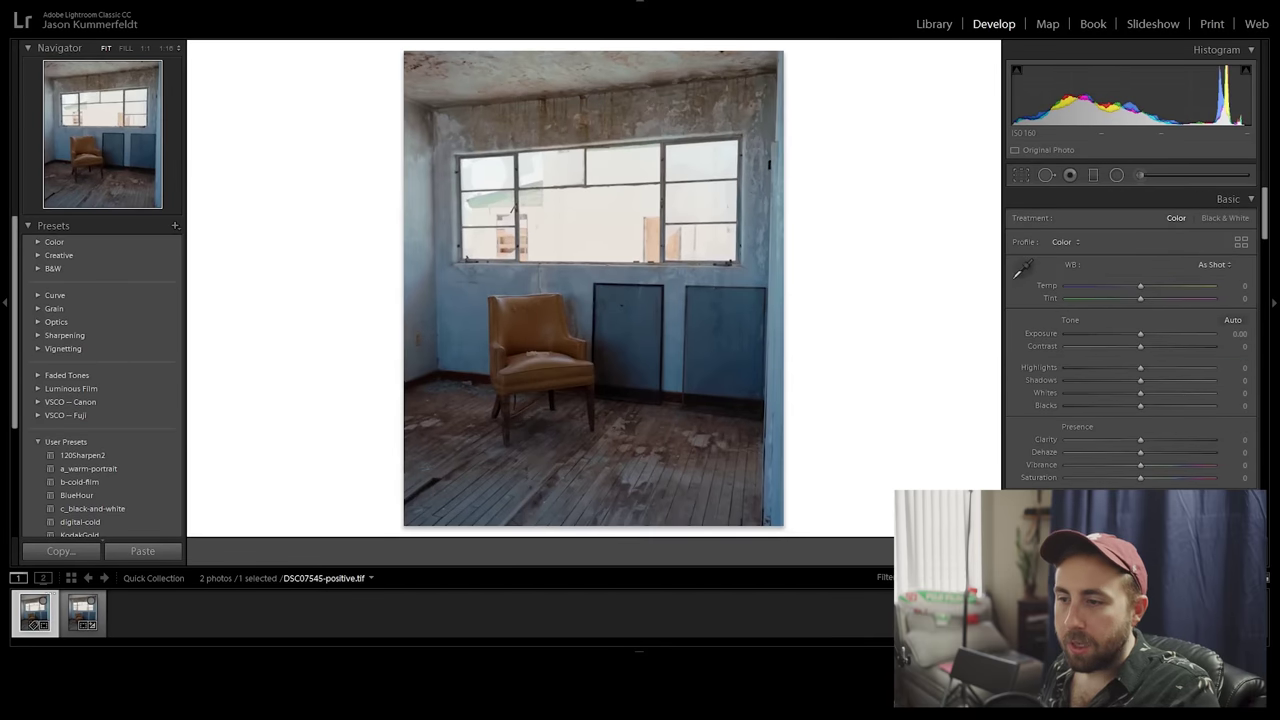
Set the room photo's exposure to +0.31, shadows to +42 and highlights to -42.
left_click_drag(1140, 381, 1174, 346)
left_click_drag(1111, 266, 1117, 266)
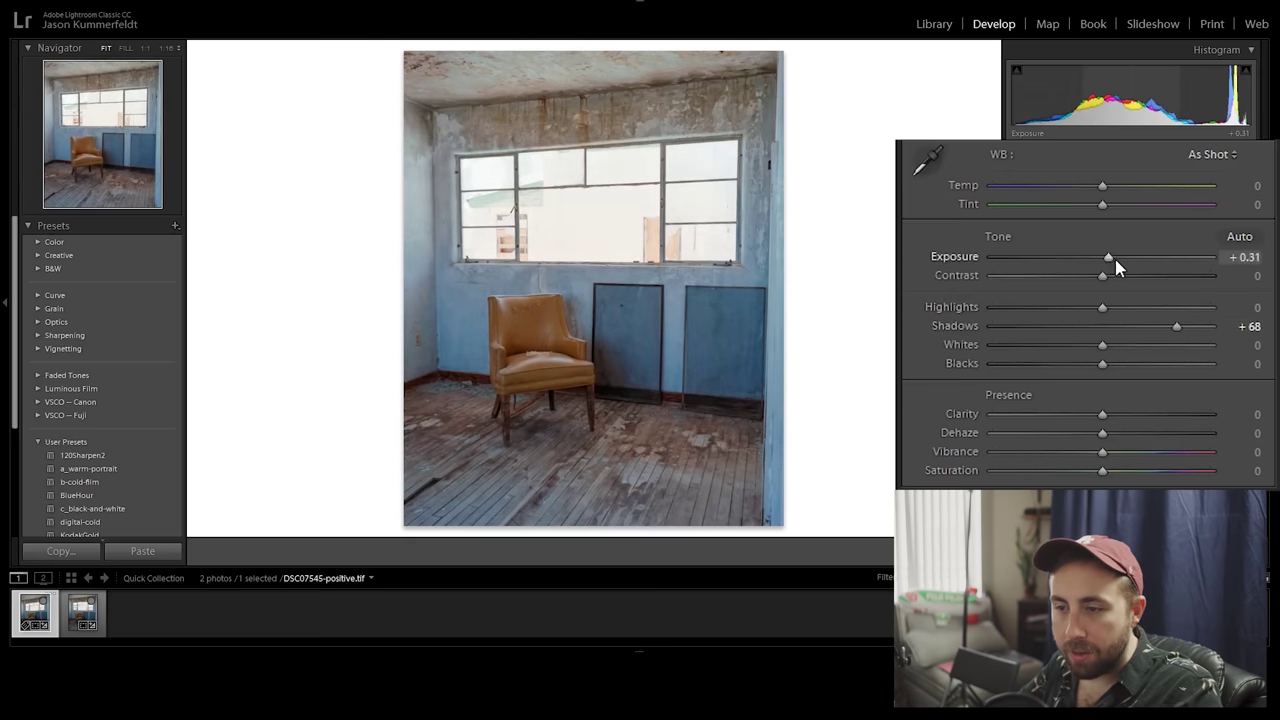
left_click_drag(1176, 326, 1057, 309)
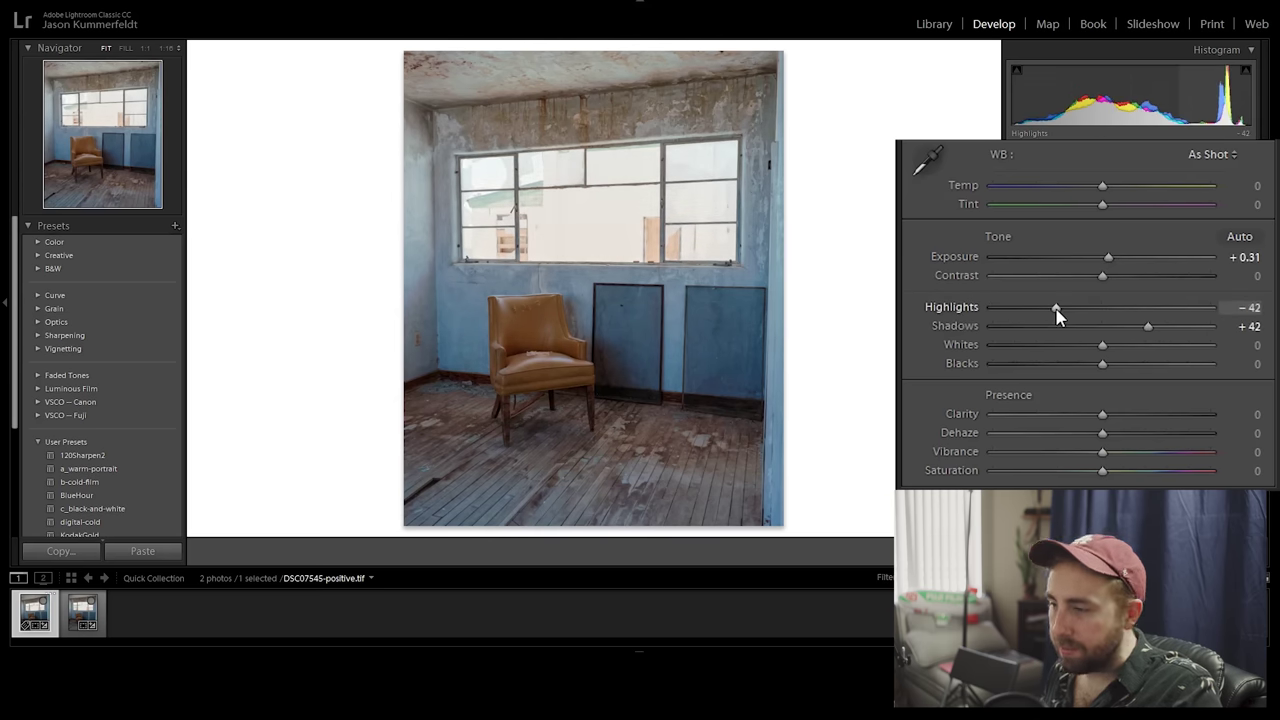
Set the room photo's white balance tint to -10.
left_click_drag(1124, 204, 1118, 204)
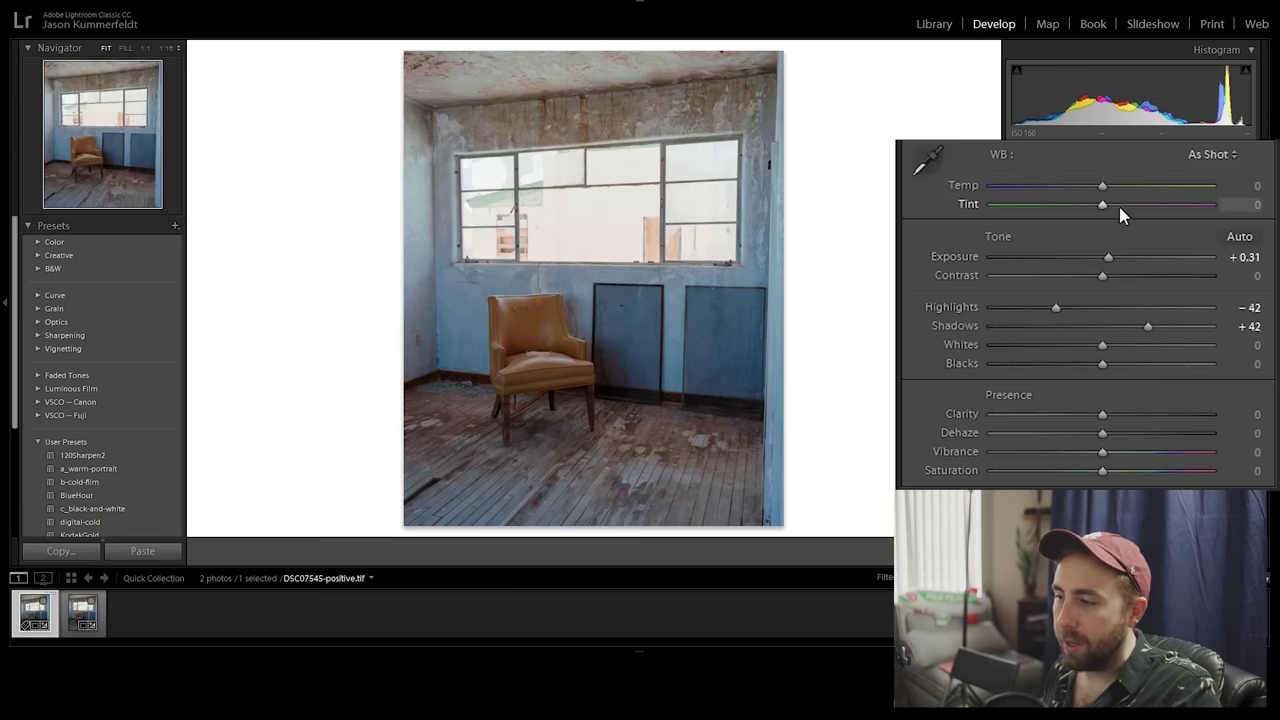
scroll(1118, 207, "down", 1)
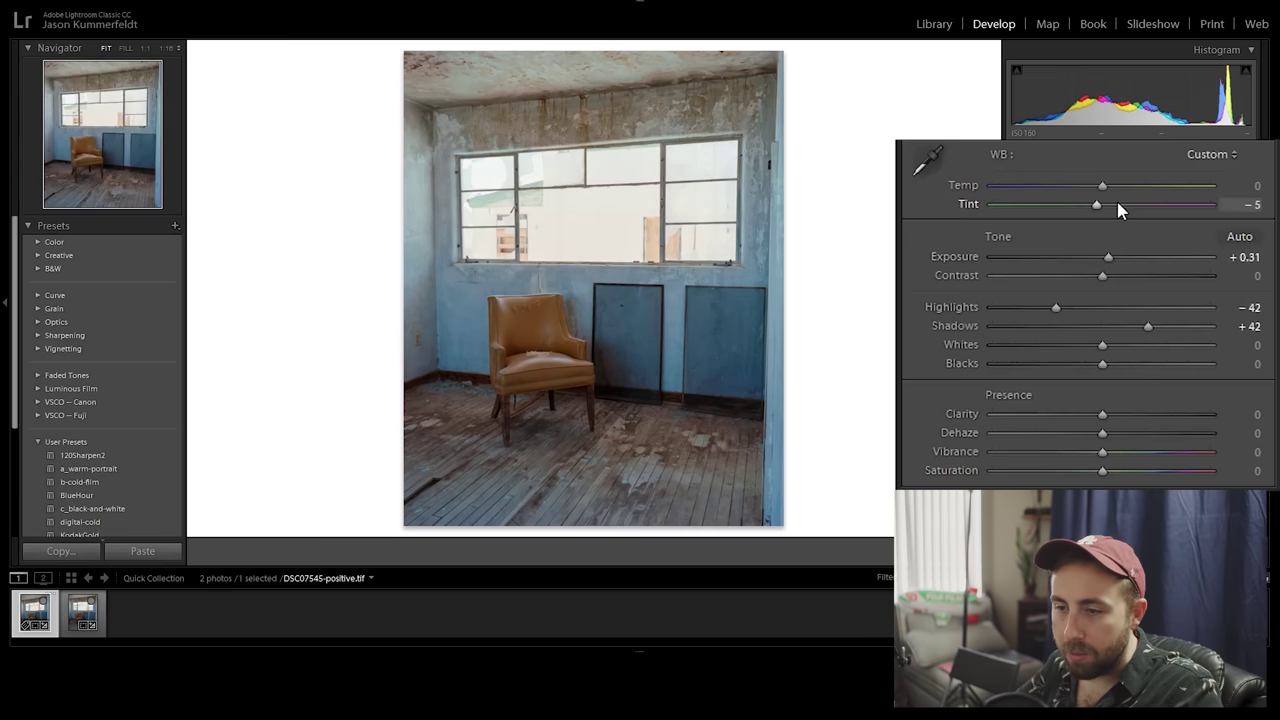
scroll(1028, 417, "down", 5)
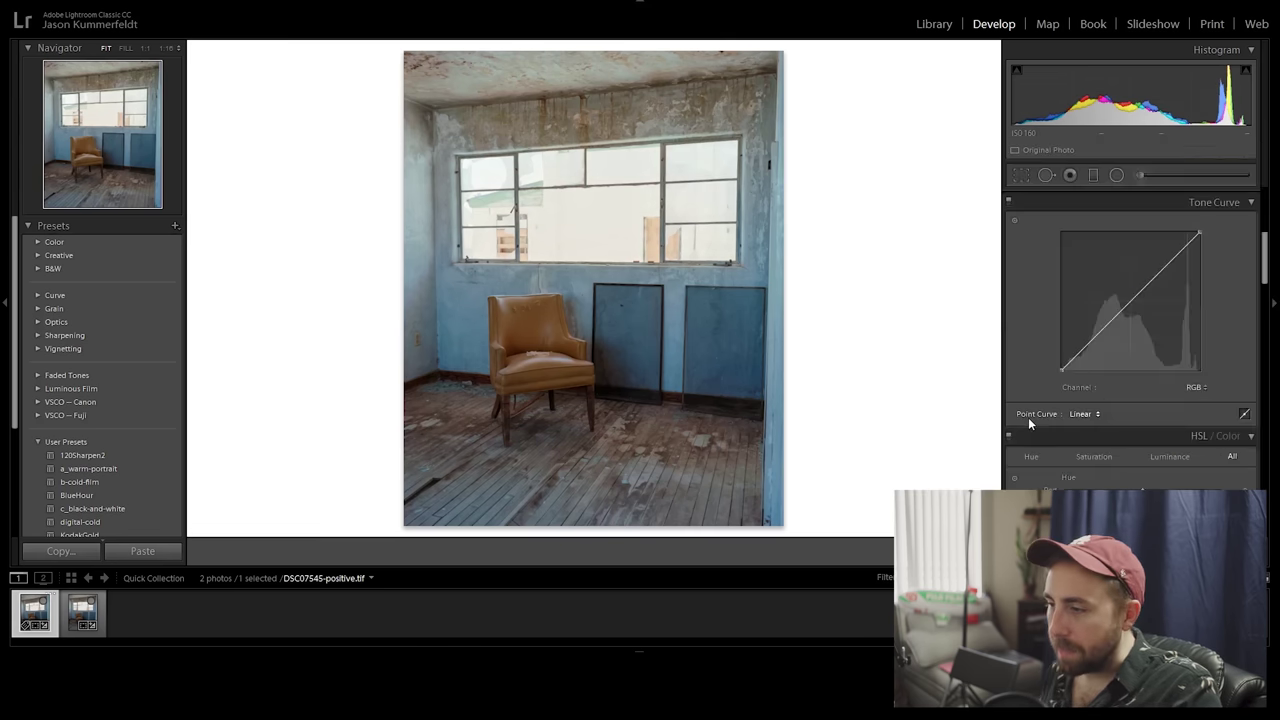
Apply the fade point curve, lower its white point to 94.5 % and raise its black point to 6.7 %, checking the window area up close.
scroll(1028, 417, "up", 2)
left_click(1010, 364)
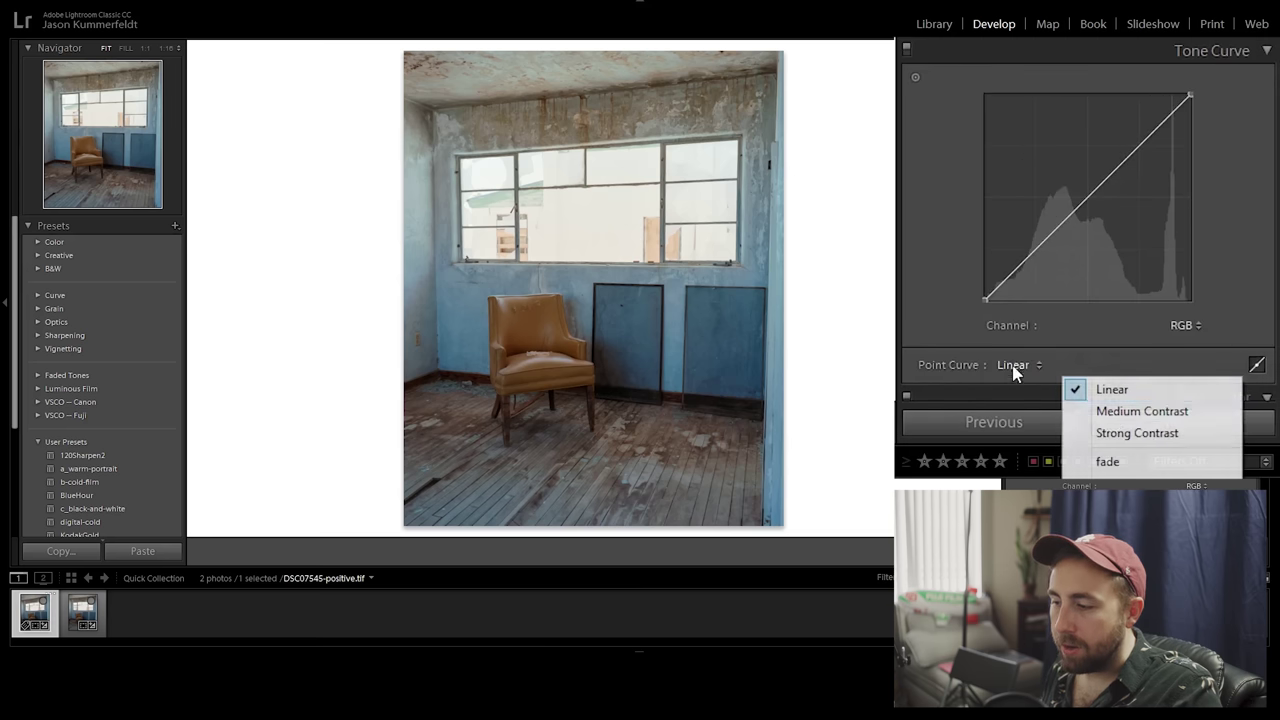
left_click(1106, 460)
left_click_drag(1190, 95, 1203, 105)
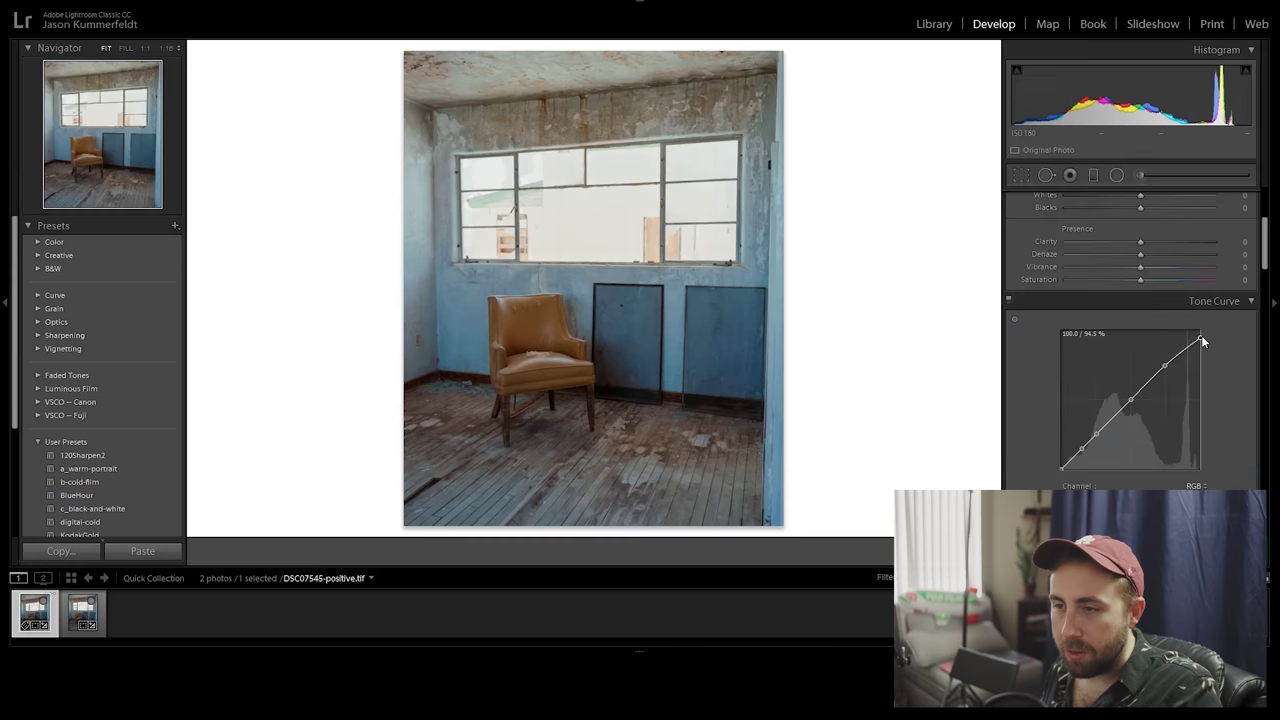
left_click(543, 237)
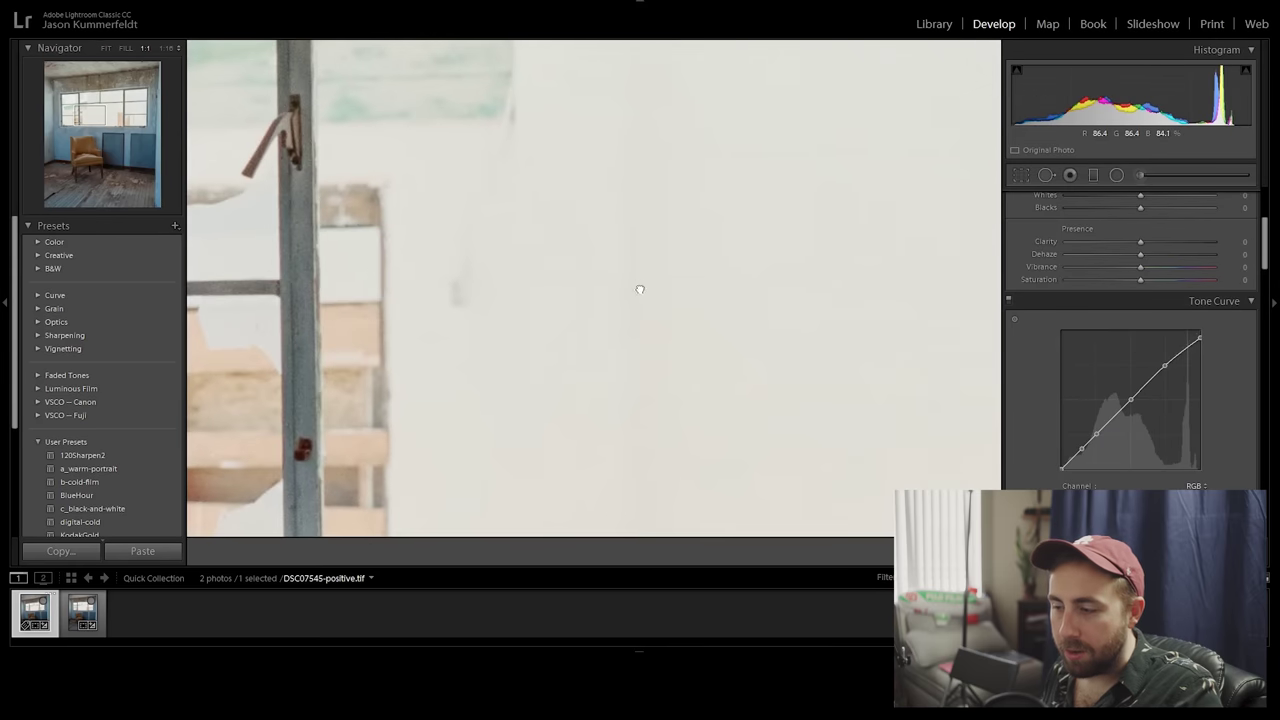
left_click(375, 231)
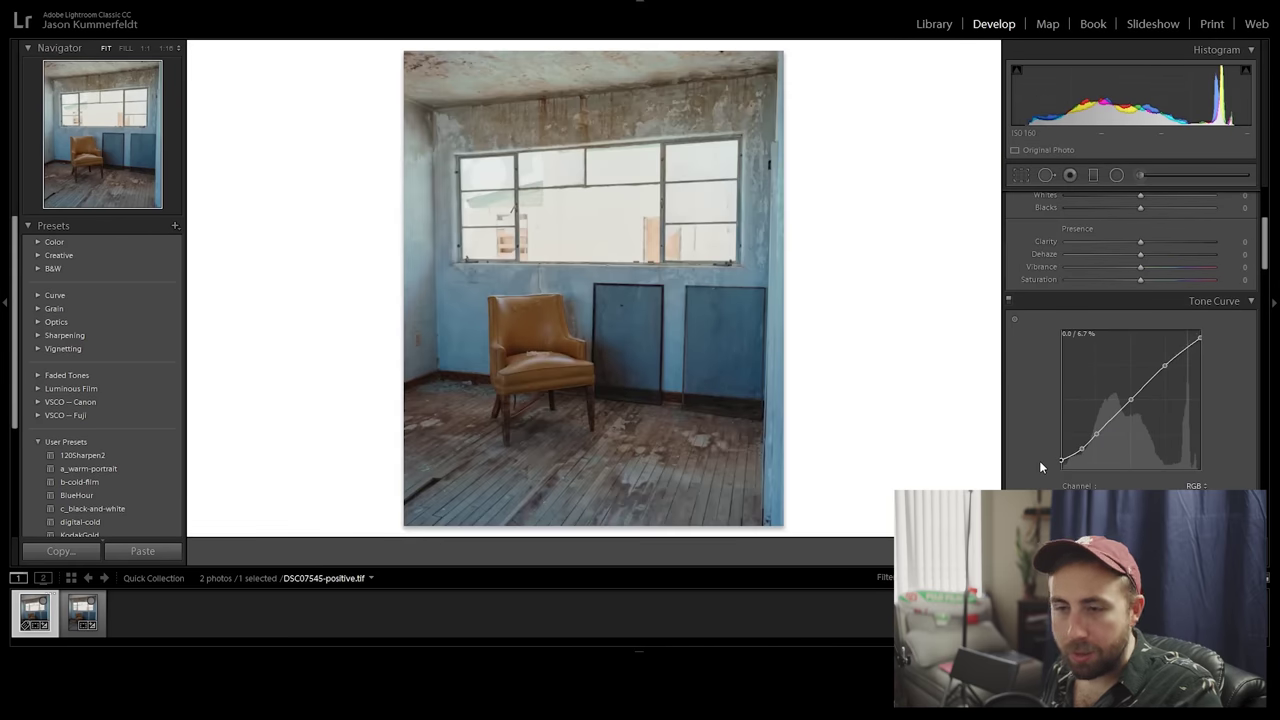
Split-tone the highlights with hue 69 and saturation 8.
scroll(1030, 345, "down", 5)
scroll(1034, 349, "down", 6)
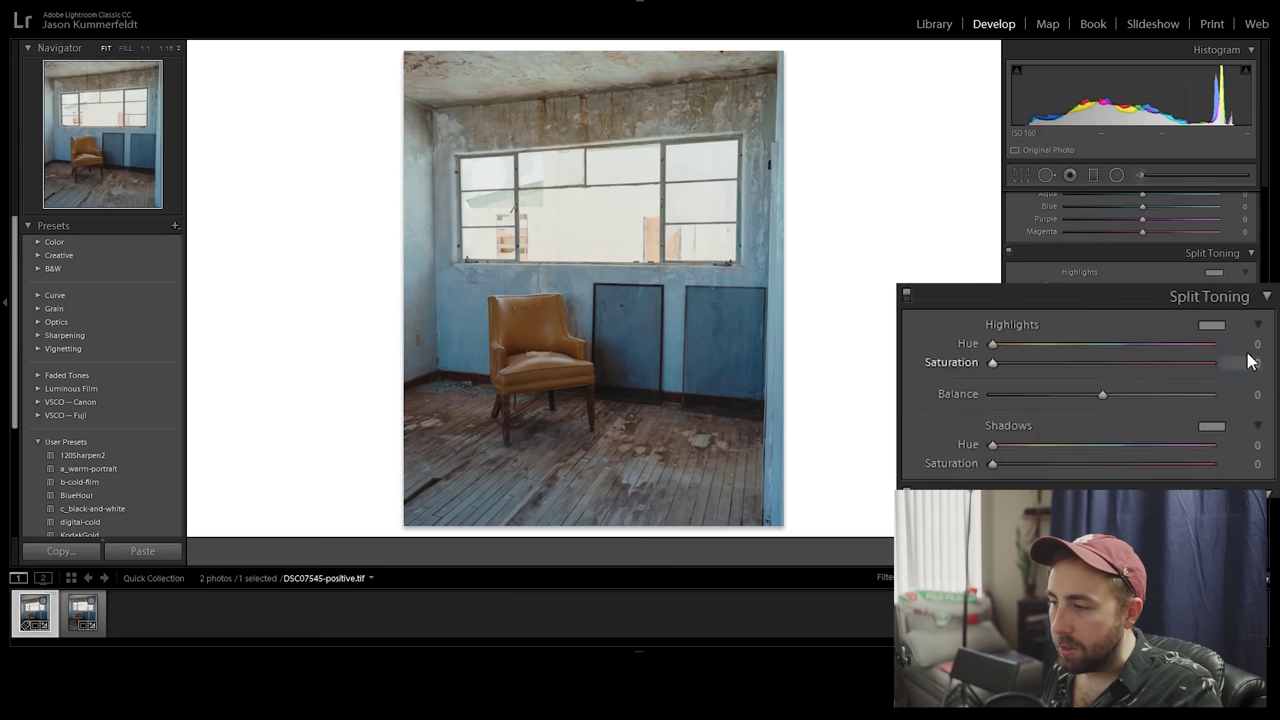
left_click(1244, 284)
type("69")
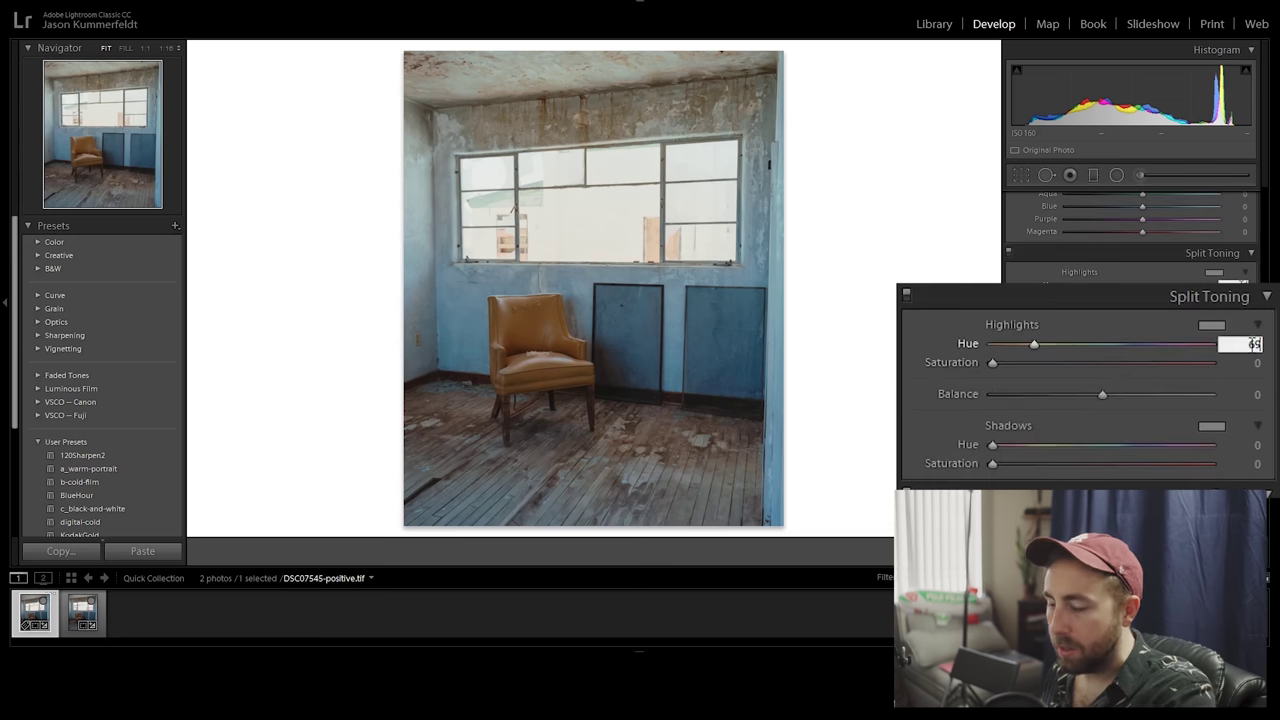
left_click(1244, 363)
type("8")
key("Return")
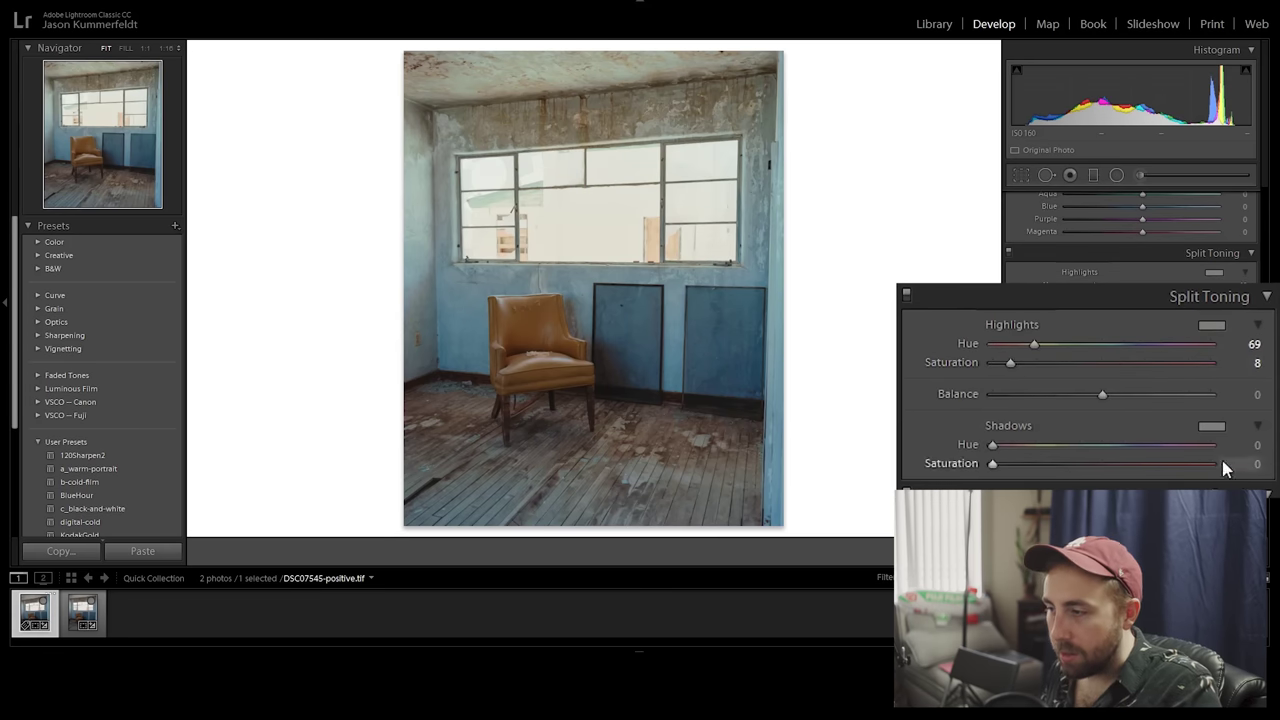
Split-tone the shadows with hue 222 and saturation 8.
left_click(1250, 444)
type("202")
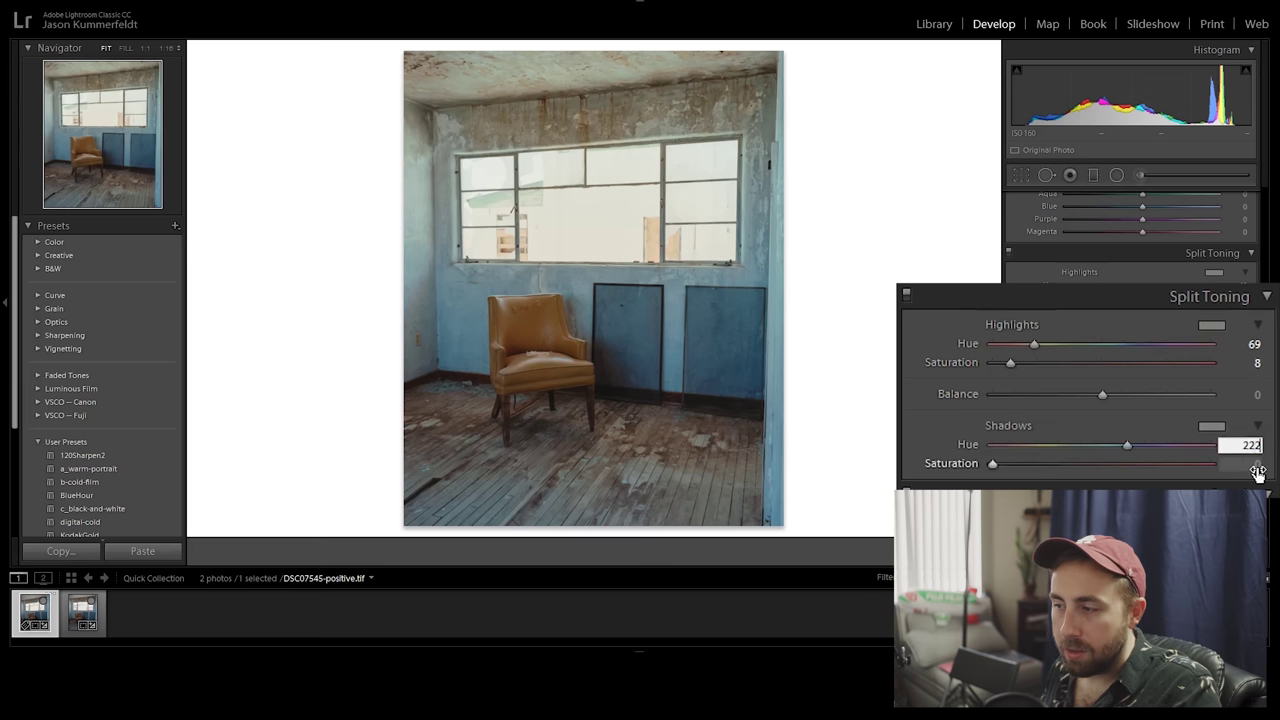
key("Return")
left_click(1250, 464)
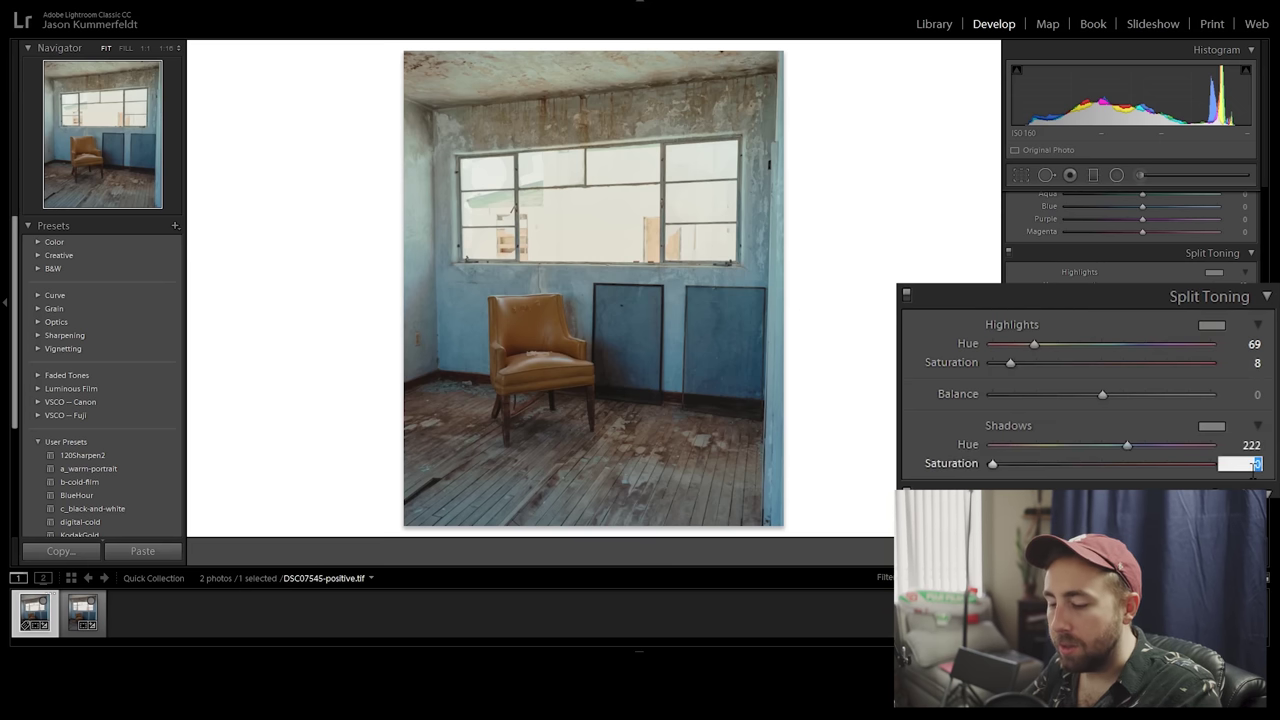
type("8")
key("Return")
Sharpen the photo with amount 73 and detail 48.
scroll(1137, 370, "down", 5)
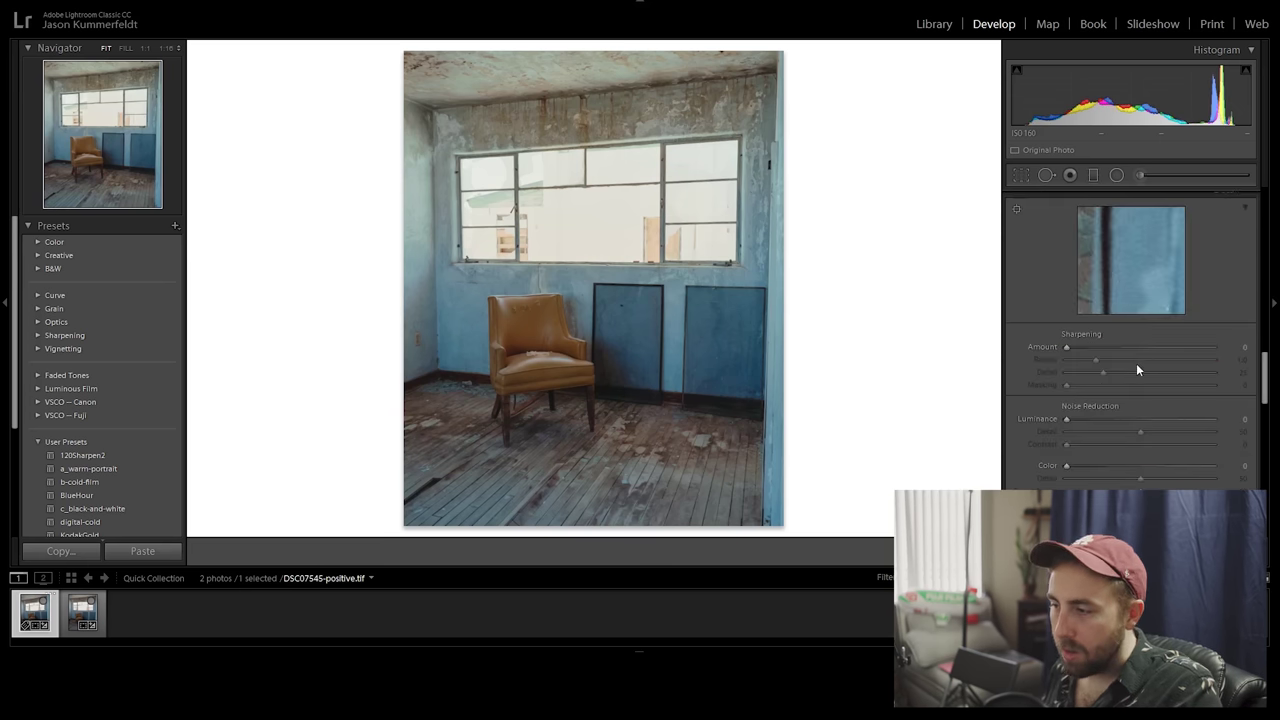
left_click(1137, 347)
left_click(1137, 372)
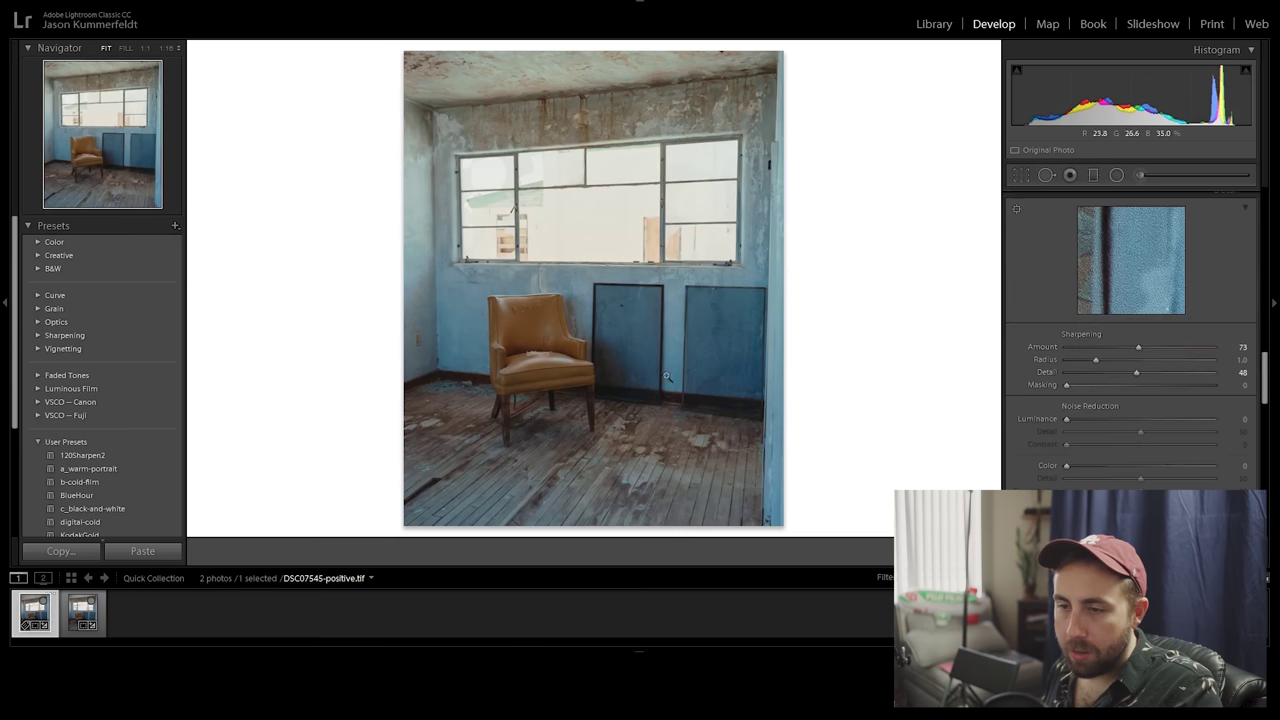
Examine the sharpening and grain at 1:1 on the chair, the blue wall and the window frame.
left_click(511, 345)
left_click_drag(851, 406, 426, 100)
left_click_drag(815, 309, 786, 429)
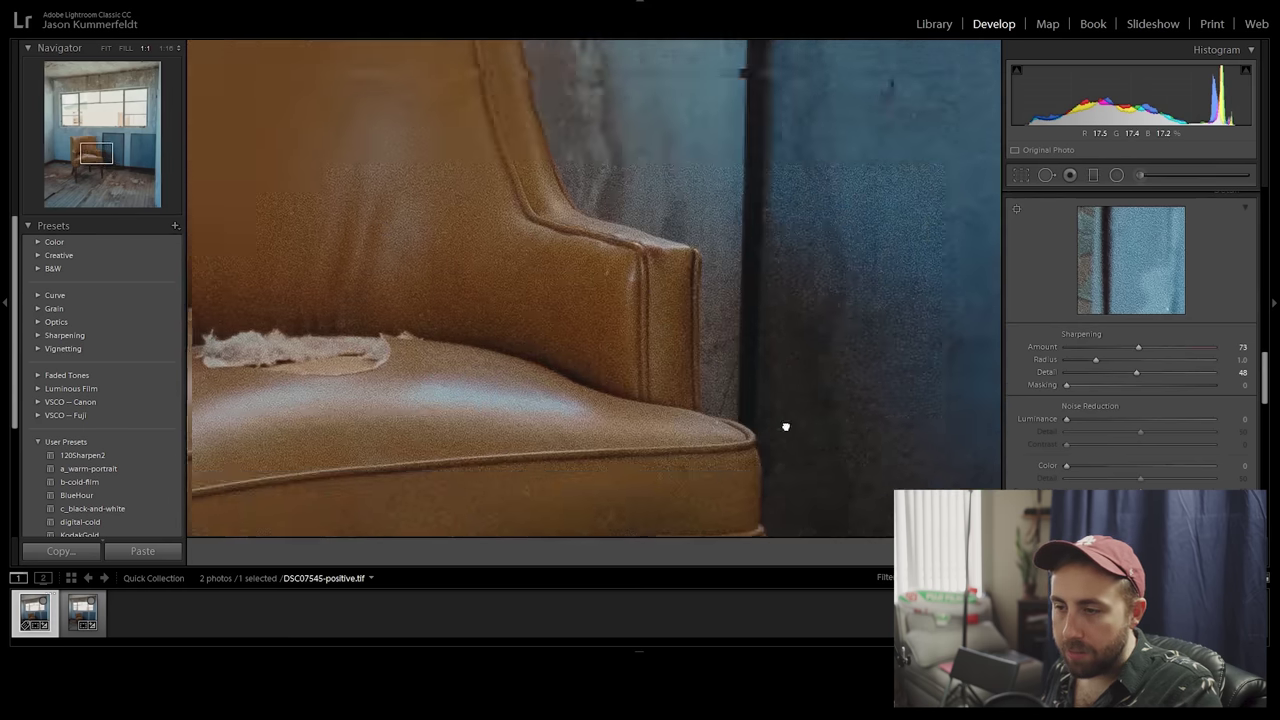
left_click_drag(700, 120, 694, 373)
left_click_drag(467, 227, 725, 394)
left_click_drag(834, 323, 591, 280)
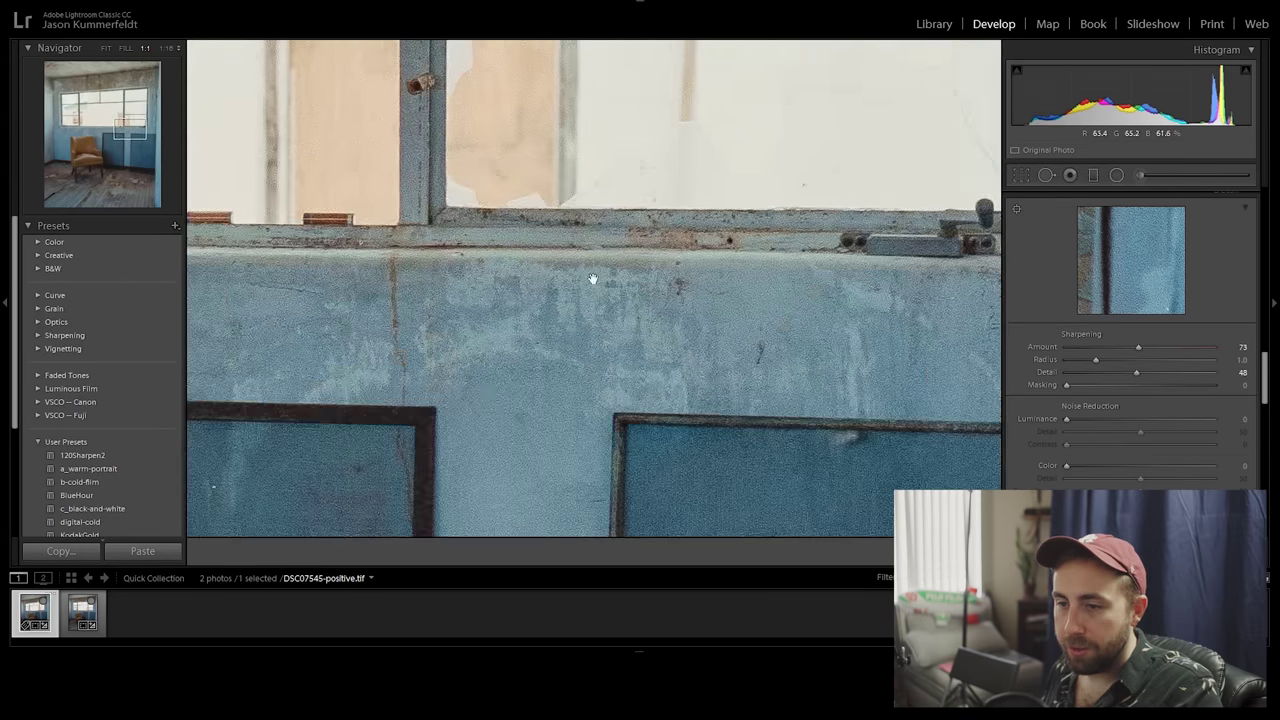
left_click(575, 335)
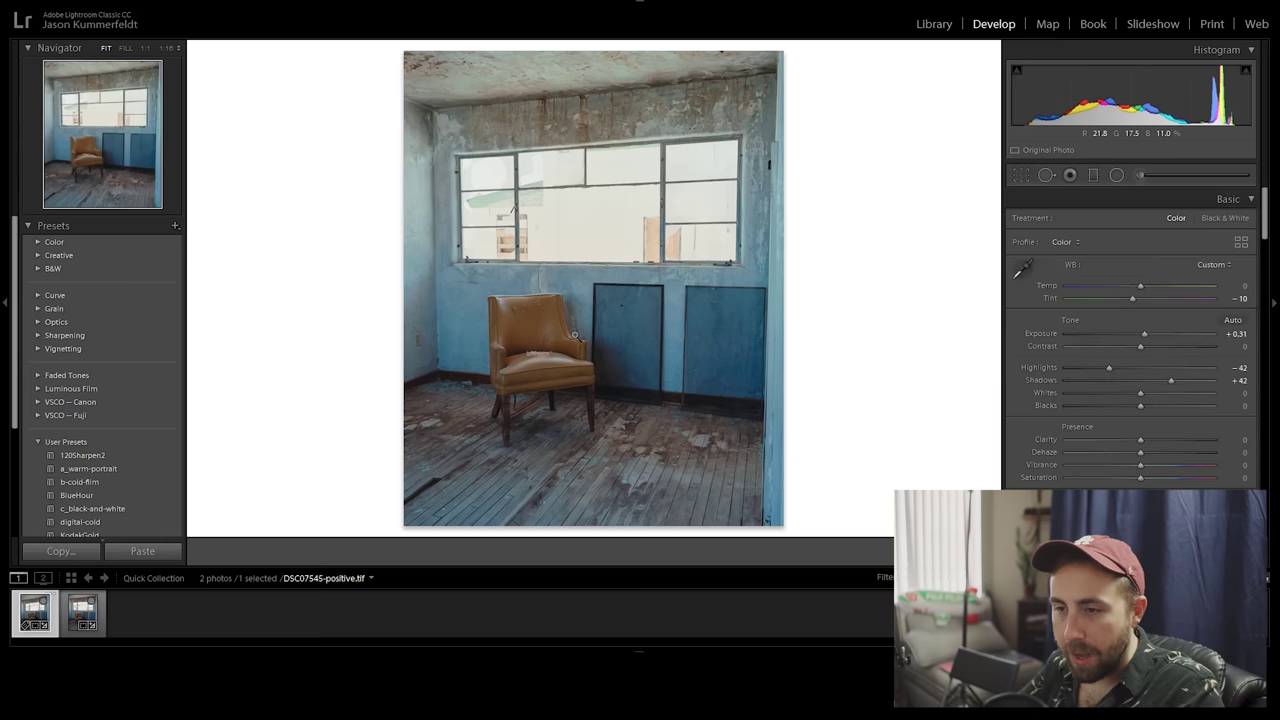
Compare the edited room photo with its before version several times.
key("backslash")
key("backslash")
key("backslash")
key("backslash")
key("backslash")
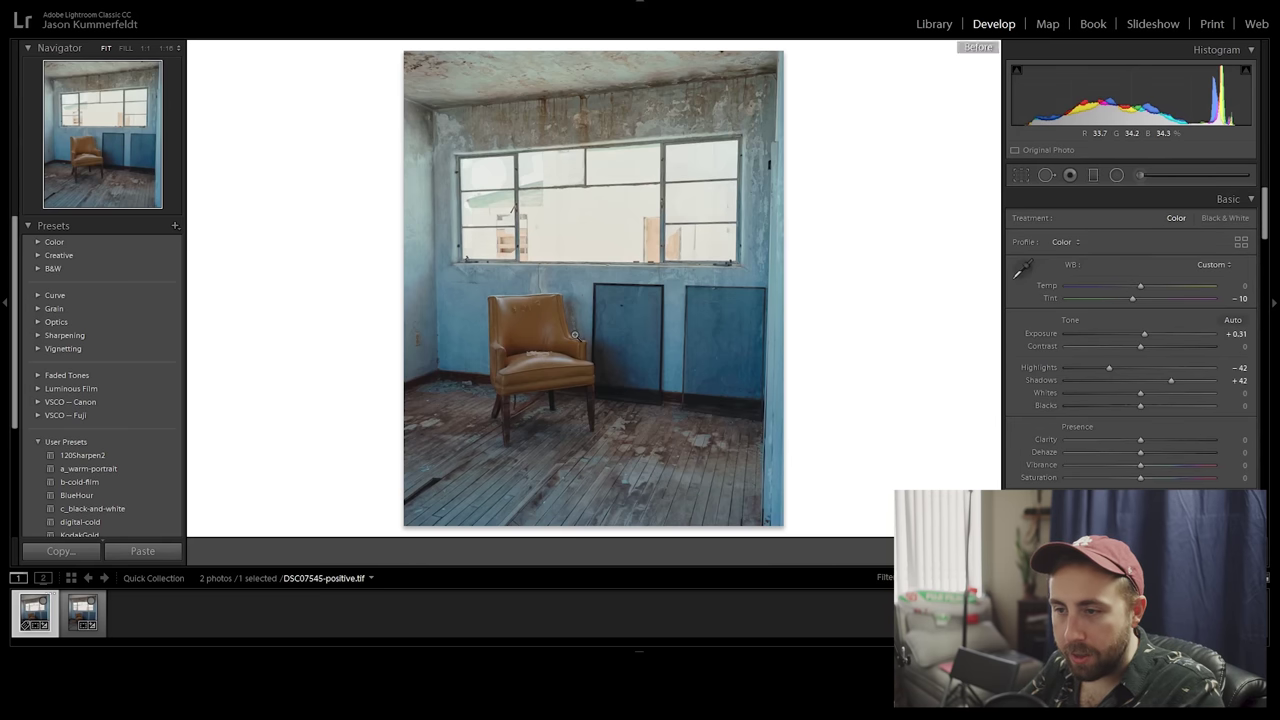
key("backslash")
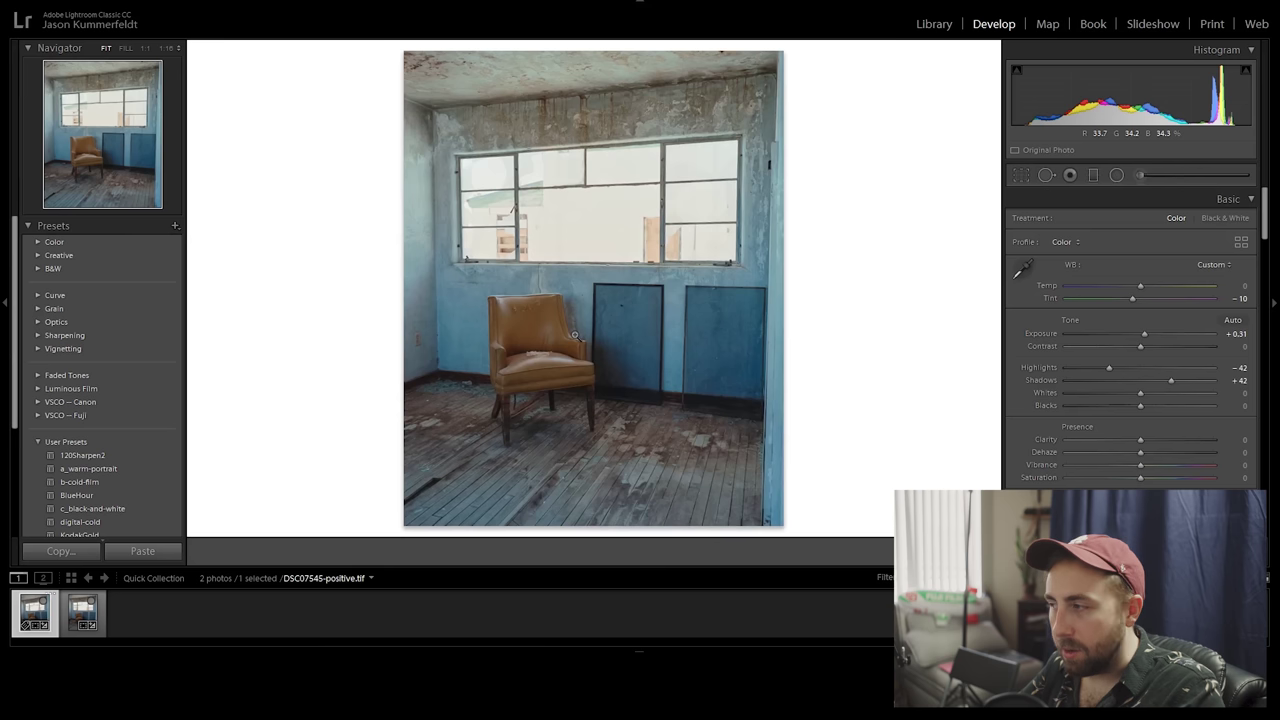
key("backslash")
key("backslash")
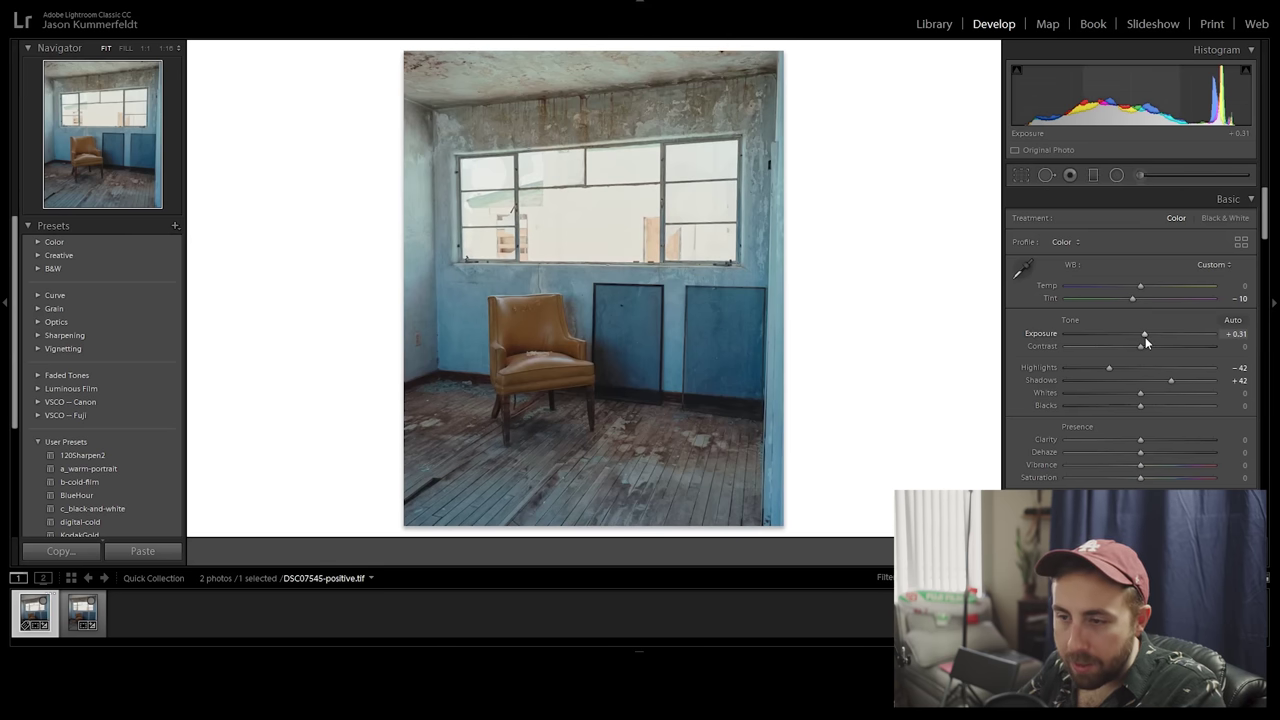
Set the photo's exposure to +0.51 and check the lettering on the chair back at 1:1.
scroll(1145, 339, "up", 4)
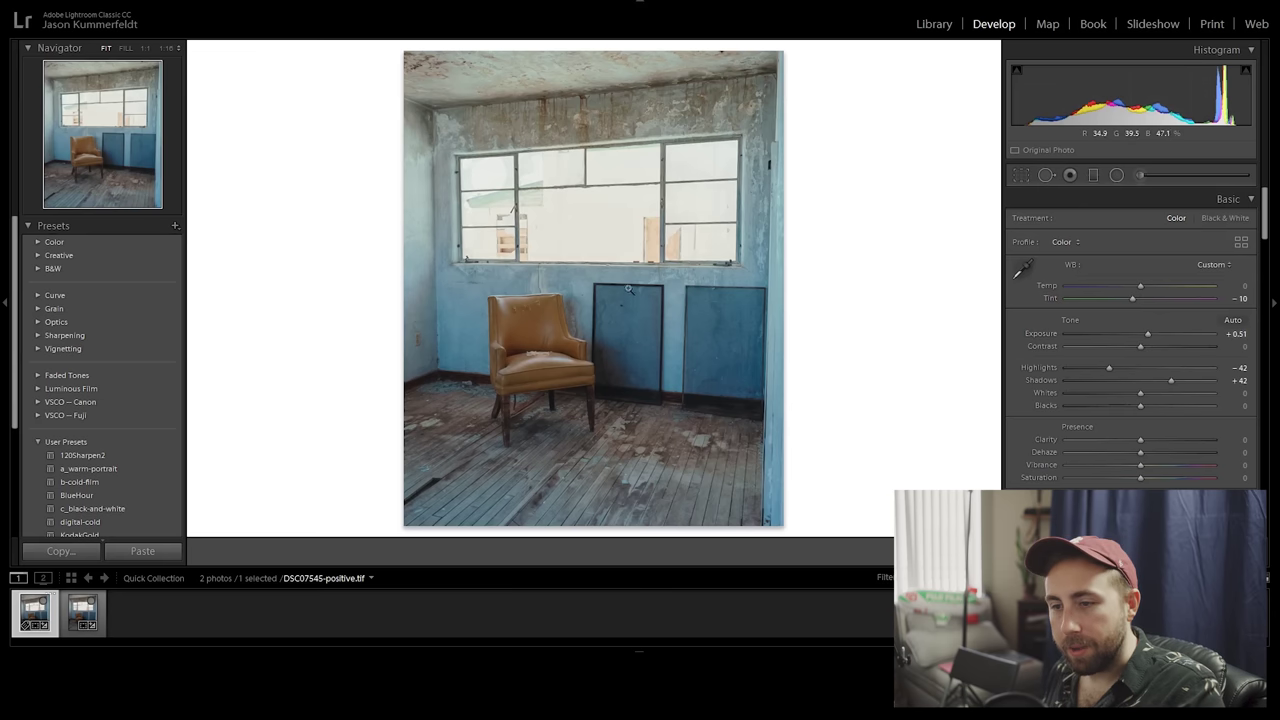
left_click(528, 387)
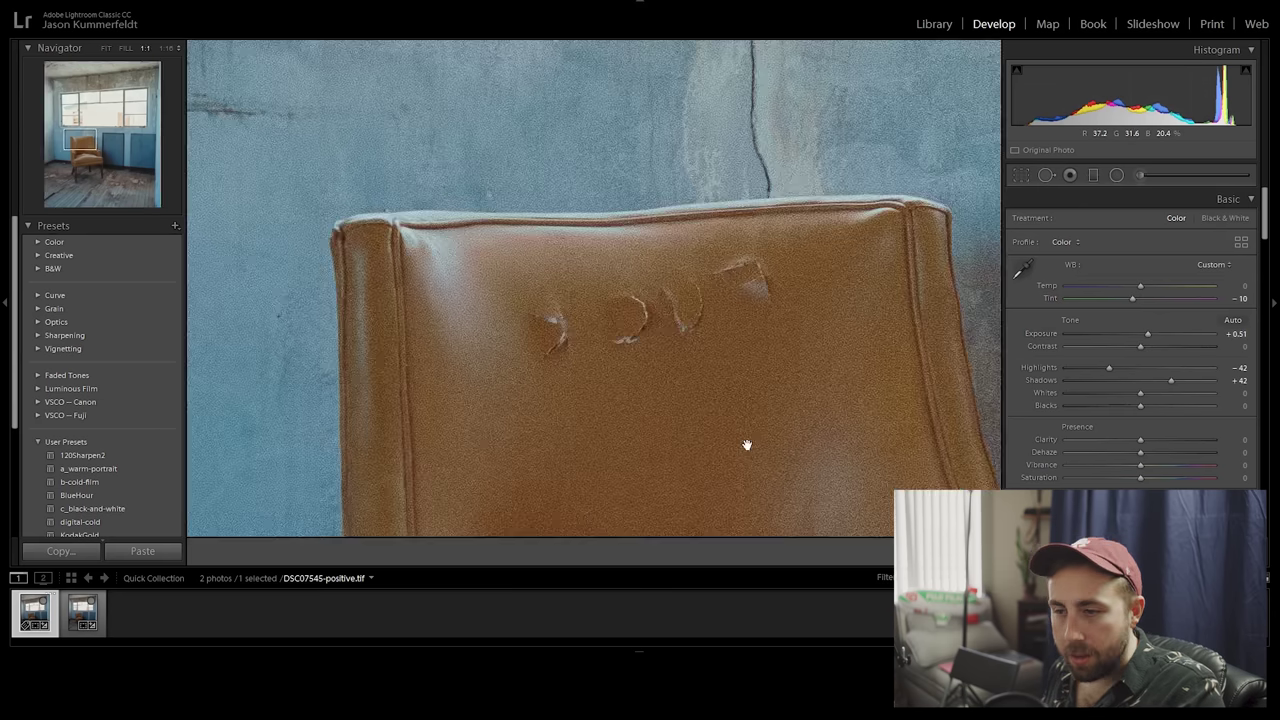
left_click(697, 307)
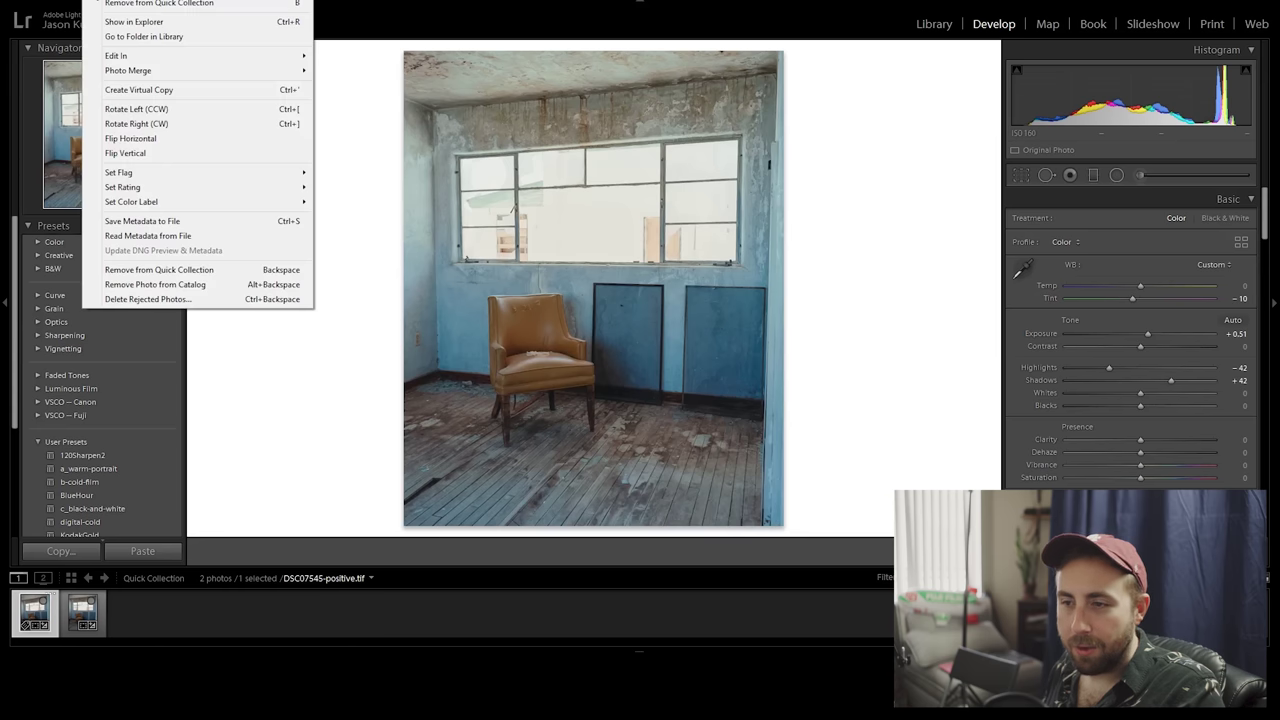
Flip the room photo horizontally, compare it with the original orientation, and keep the flipped version.
left_click(140, 138)
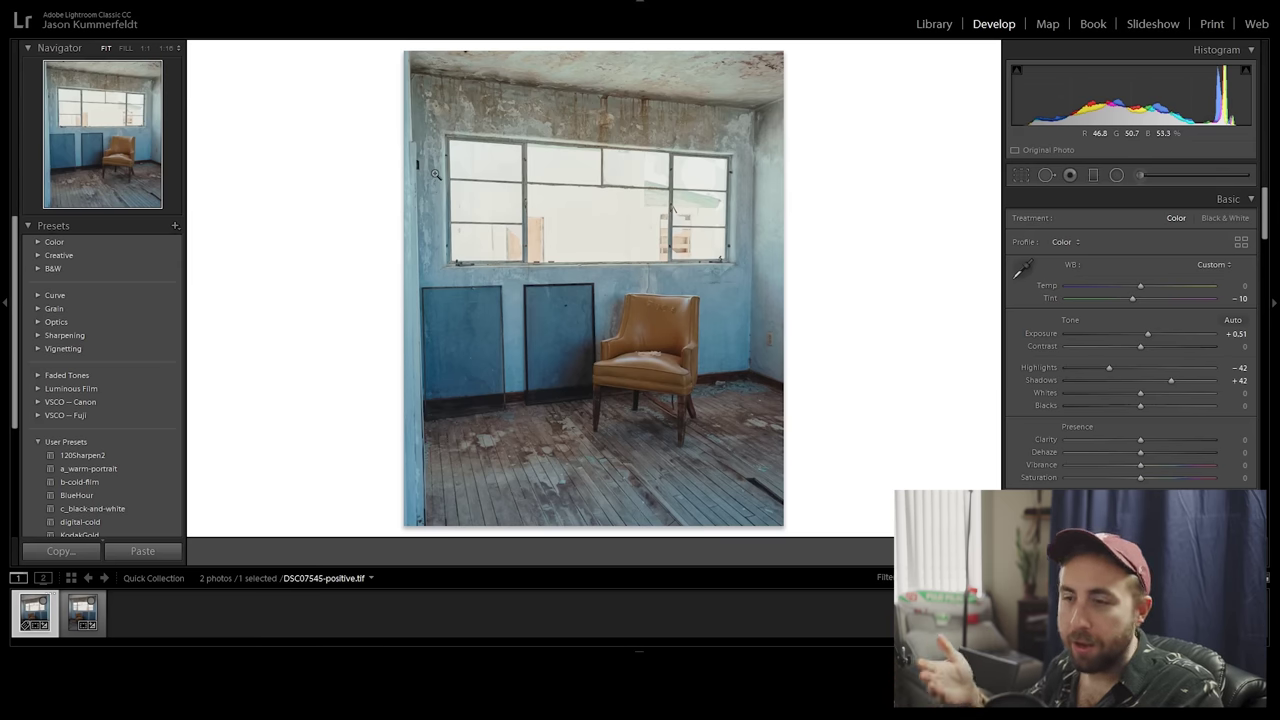
left_click(100, 0)
left_click(160, 139)
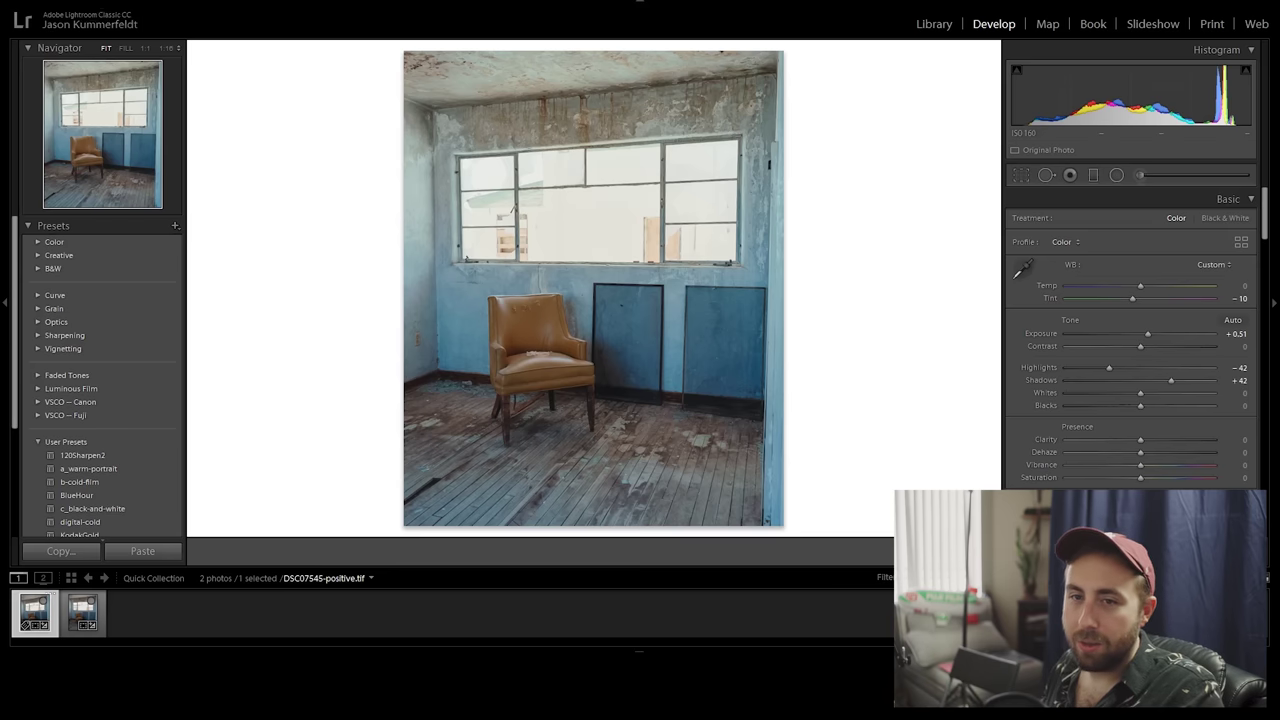
left_click(100, 2)
left_click(145, 146)
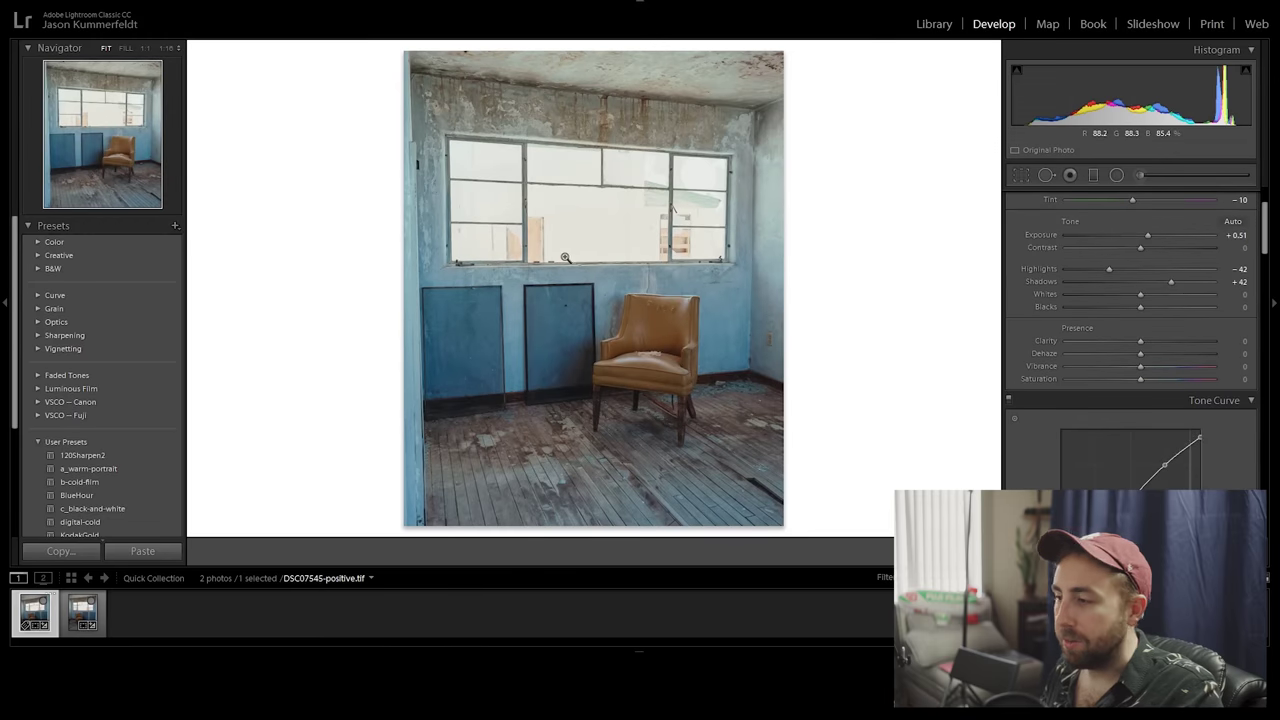